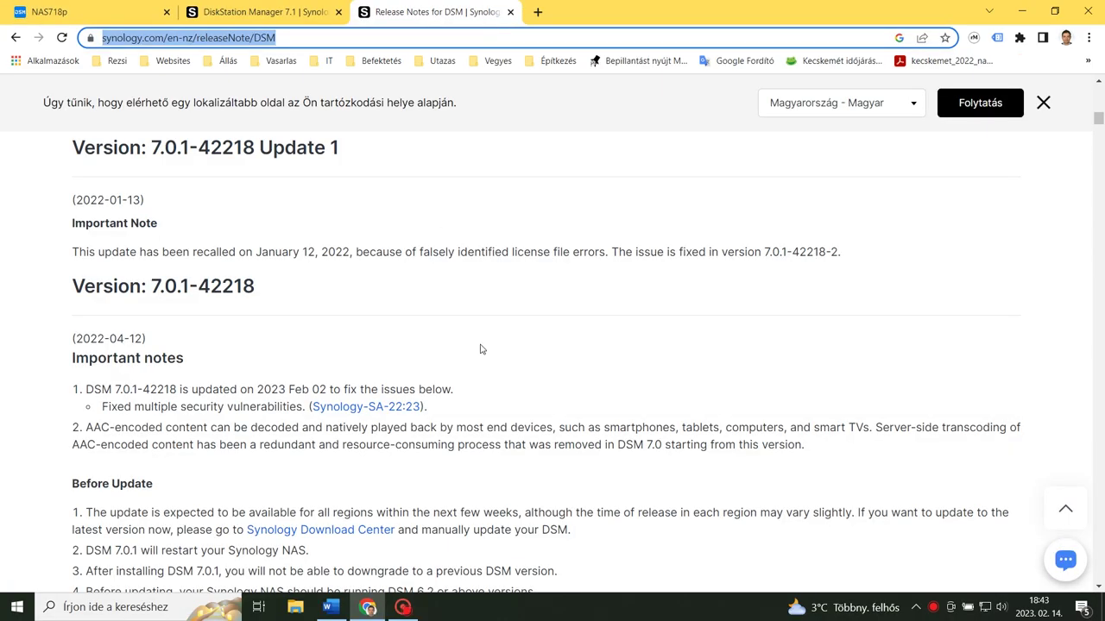
- Read the DSM 7.0.1-42218 release notes and highlight the note about USB devices no longer being supported
scroll(481, 349, "down", 15)
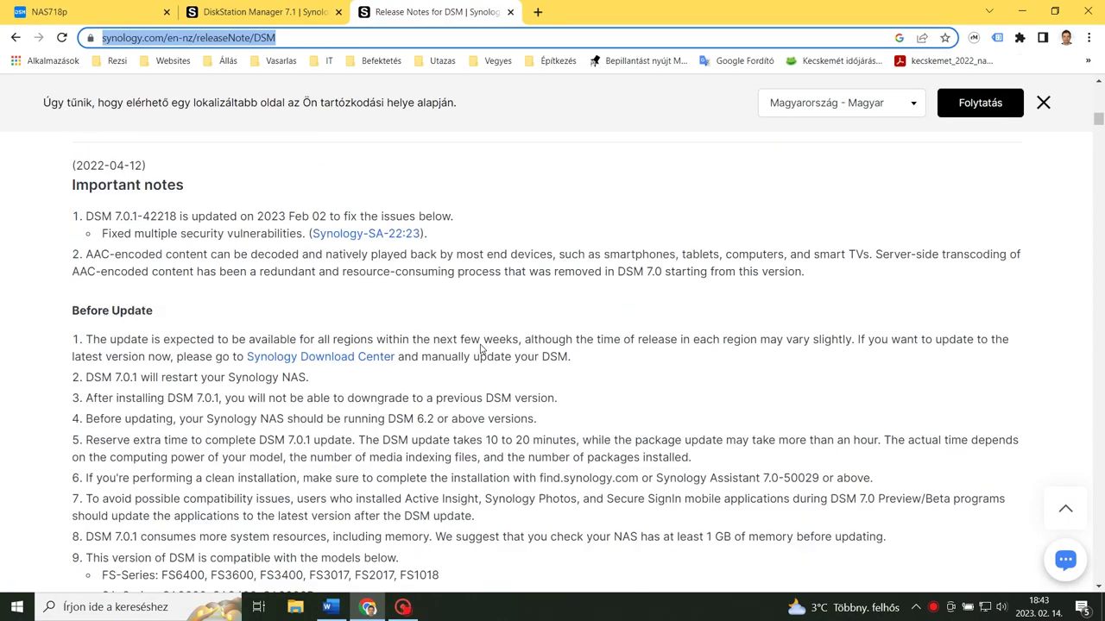
scroll(482, 349, "down", 4)
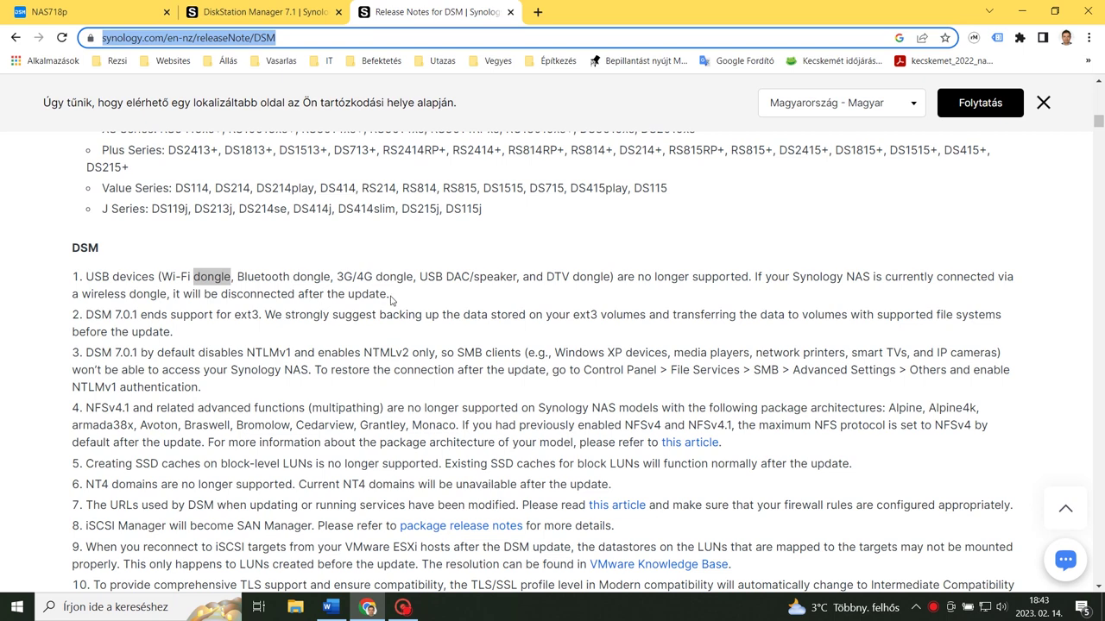
left_click_drag(390, 299, 67, 273)
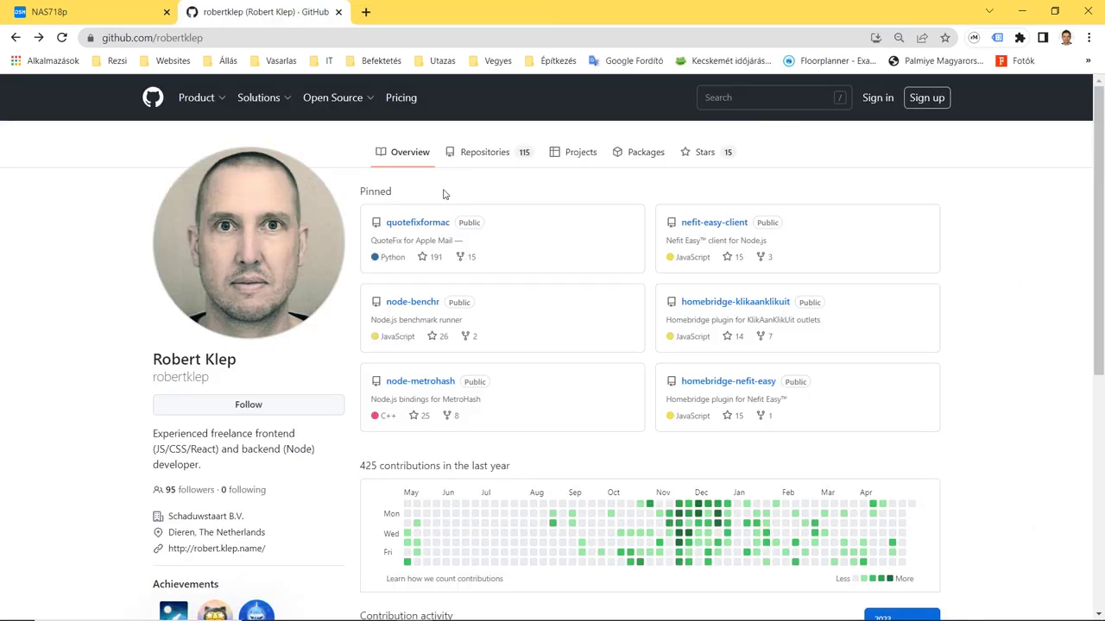
- Search the developer's GitHub repositories for "synology" and open the dsm7-usb-serial-drivers repository
left_click(470, 153)
left_click(473, 189)
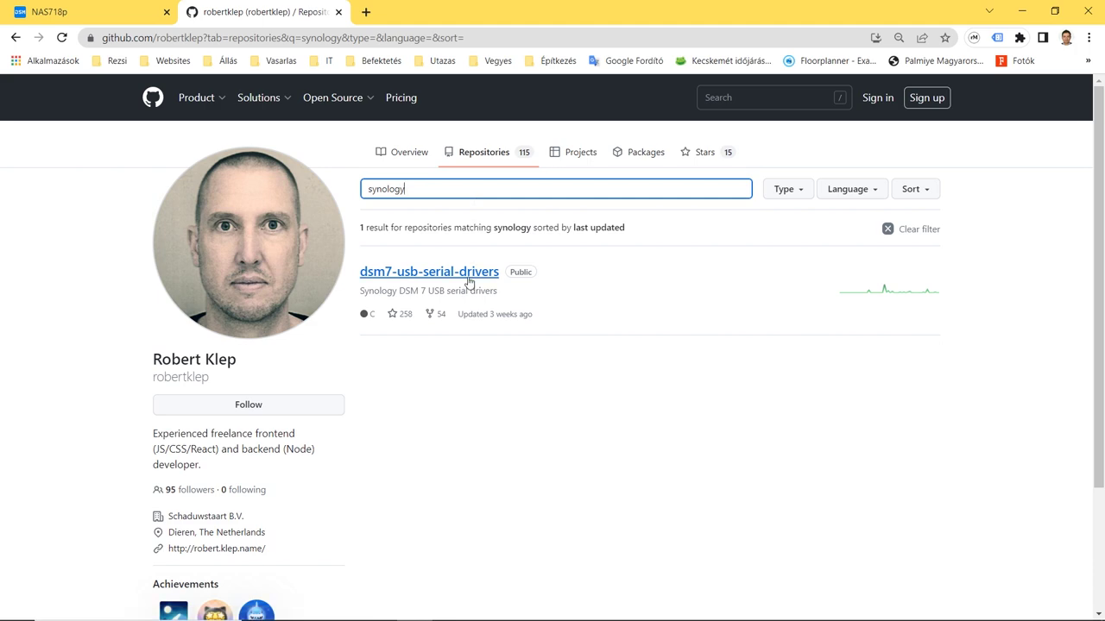
left_click(468, 274)
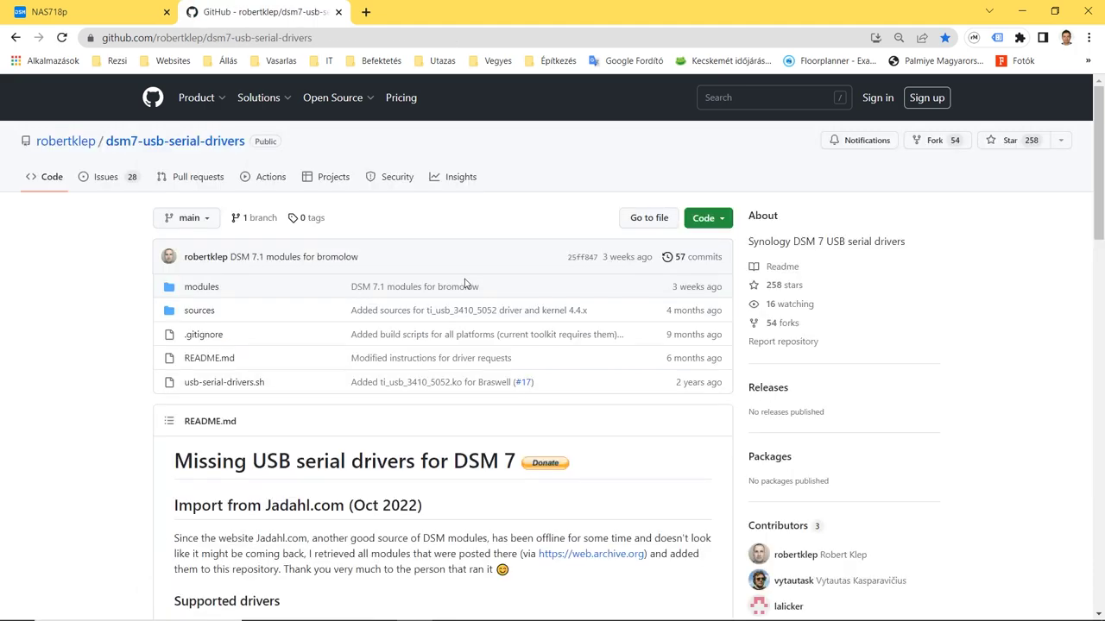
- Follow the README's link to Synology's CPU list and highlight the DS718+ row to check its package architecture
scroll(370, 352, "down", 3)
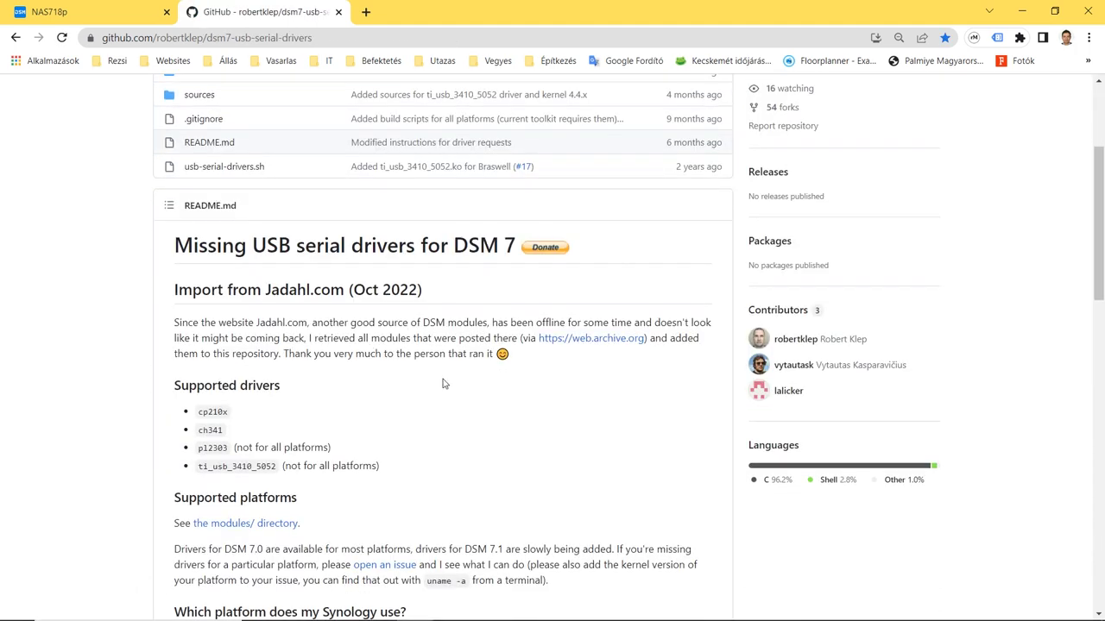
scroll(443, 384, "down", 2)
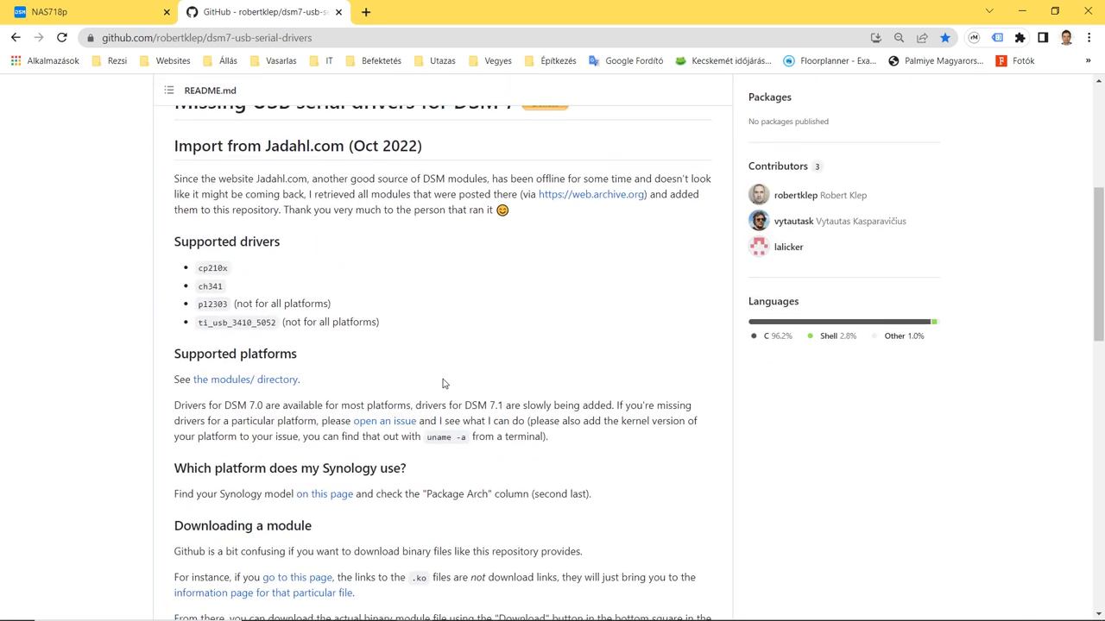
scroll(443, 384, "down", 2)
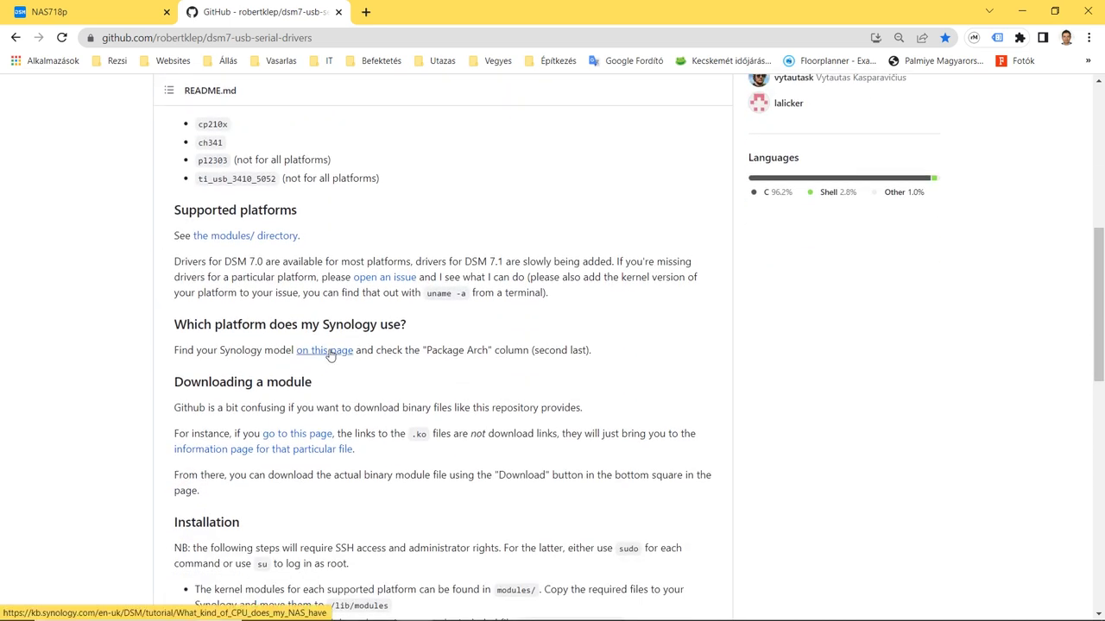
left_click(326, 351)
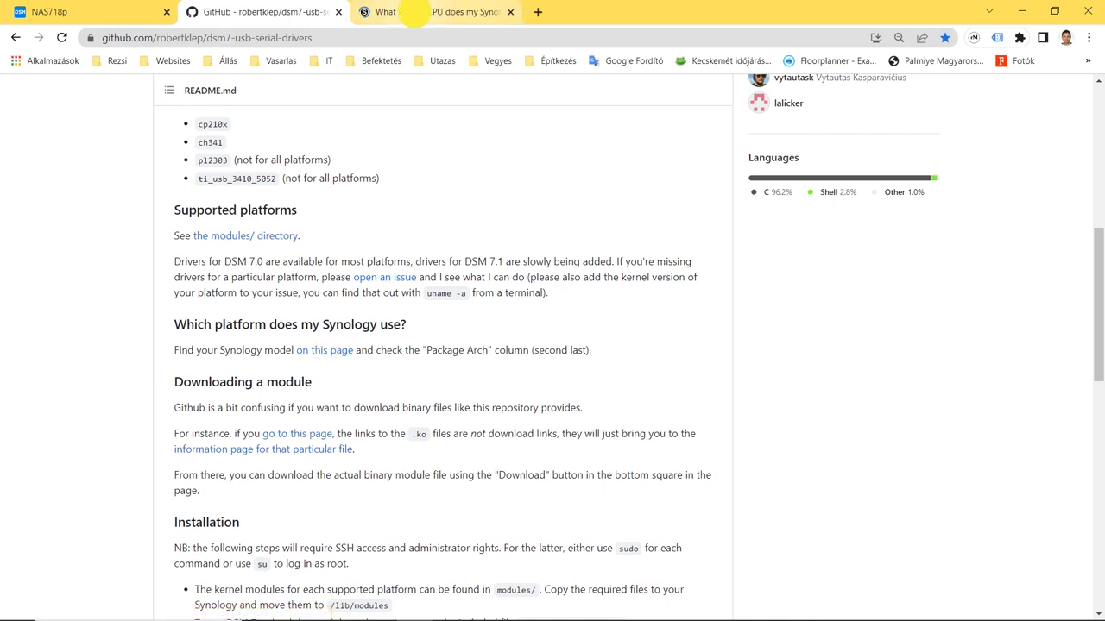
scroll(345, 463, "down", 9)
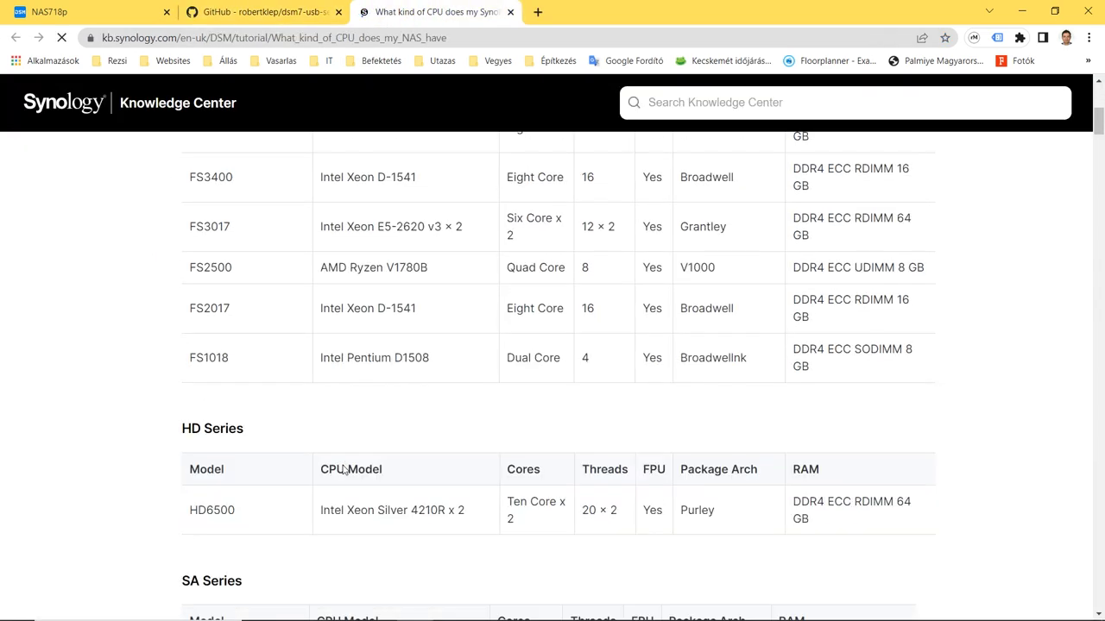
scroll(343, 469, "down", 13)
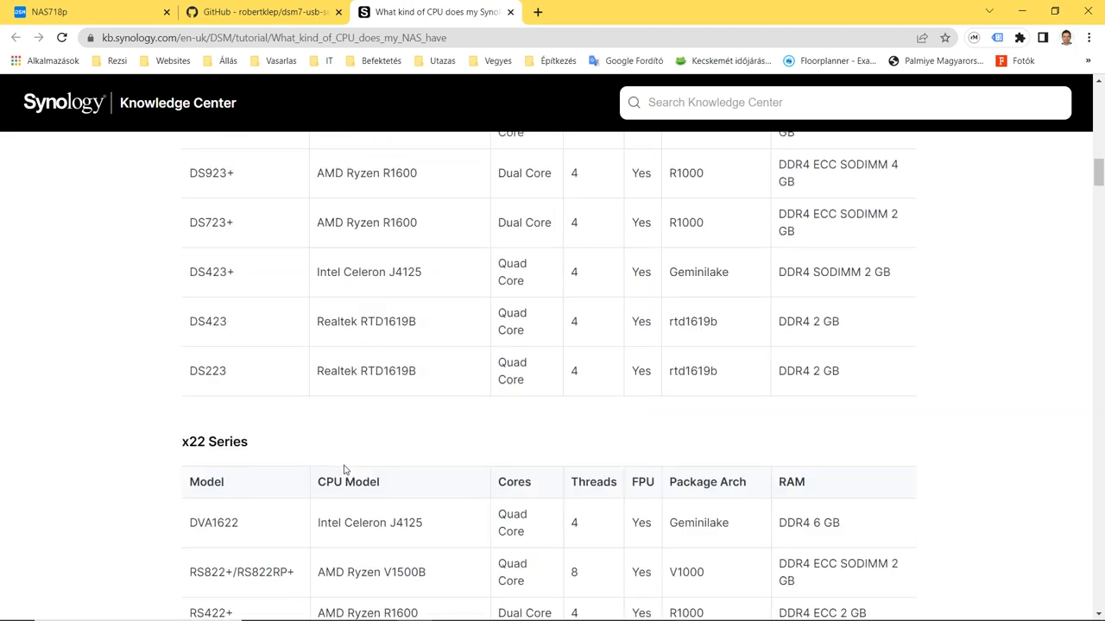
scroll(343, 468, "down", 12)
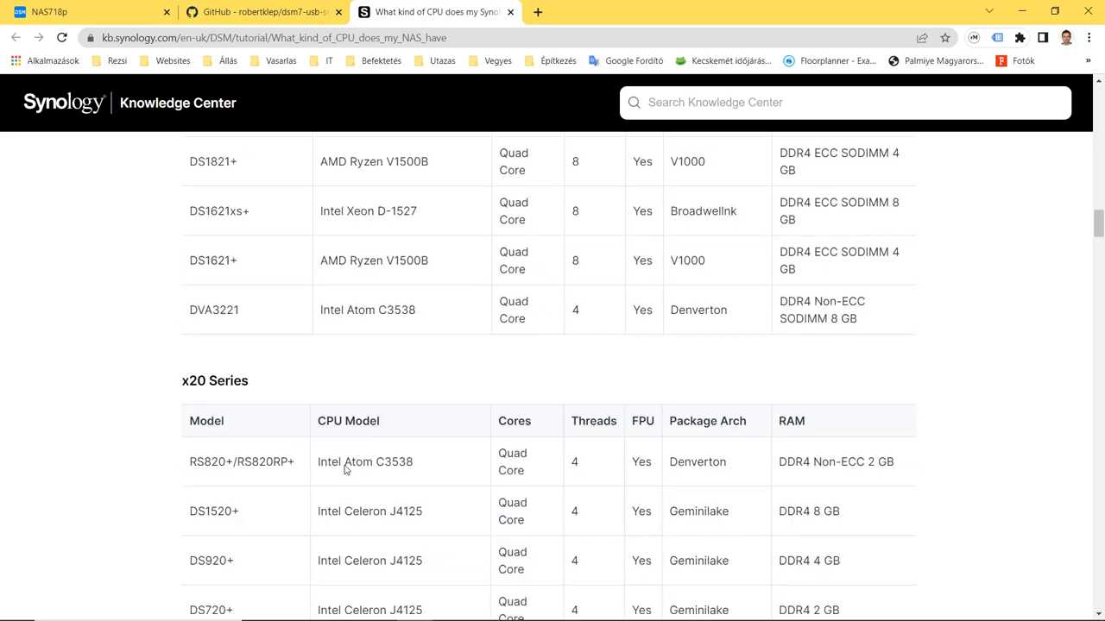
scroll(343, 469, "down", 12)
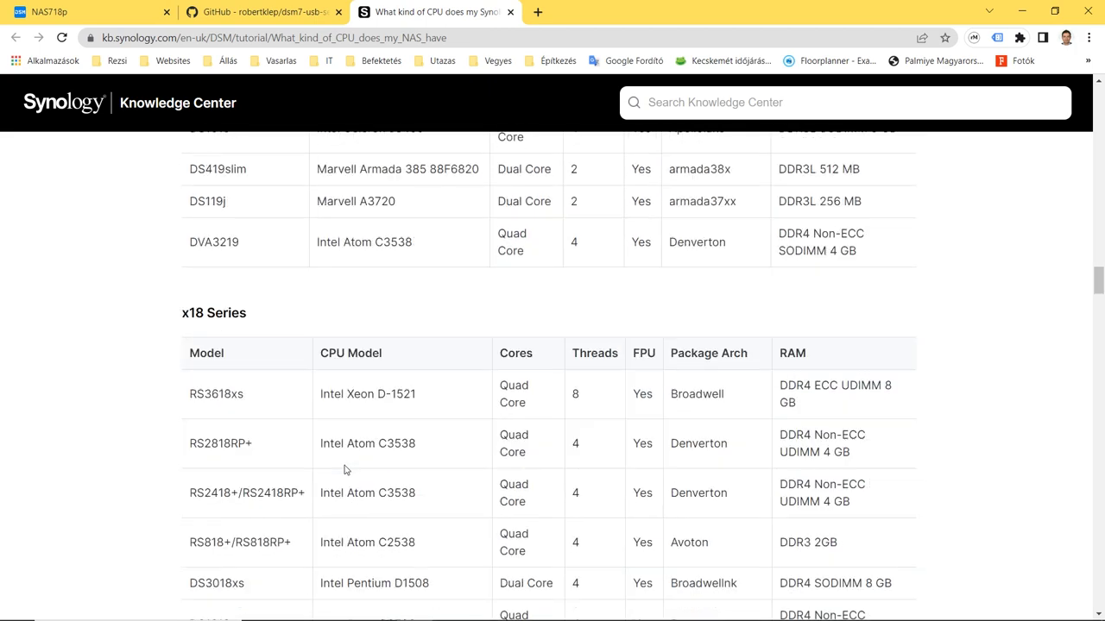
scroll(343, 469, "down", 2)
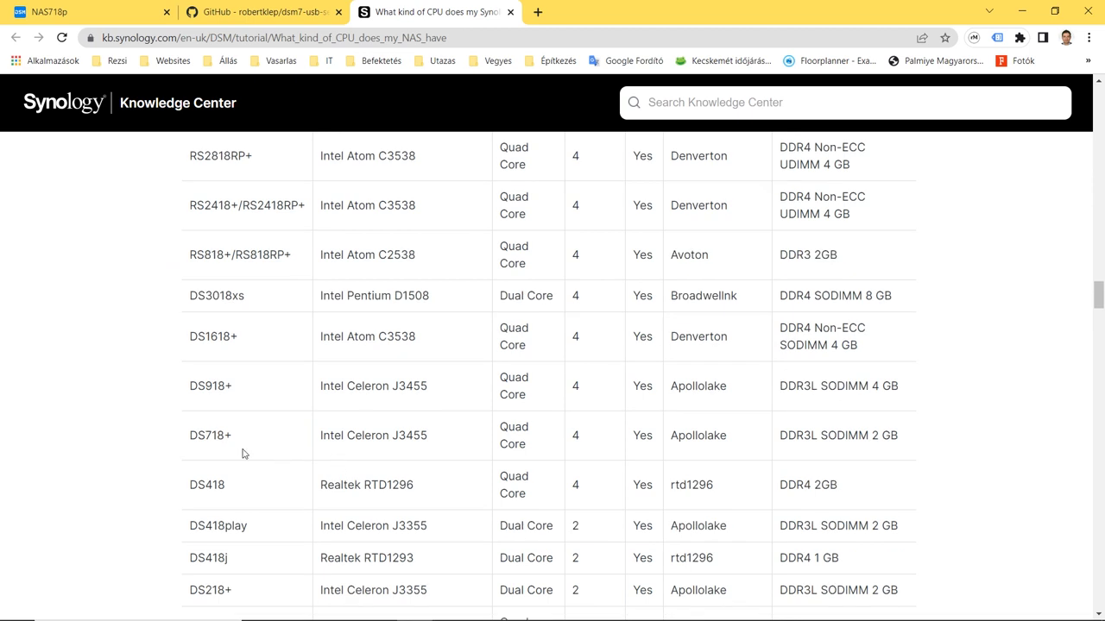
left_click_drag(188, 435, 889, 437)
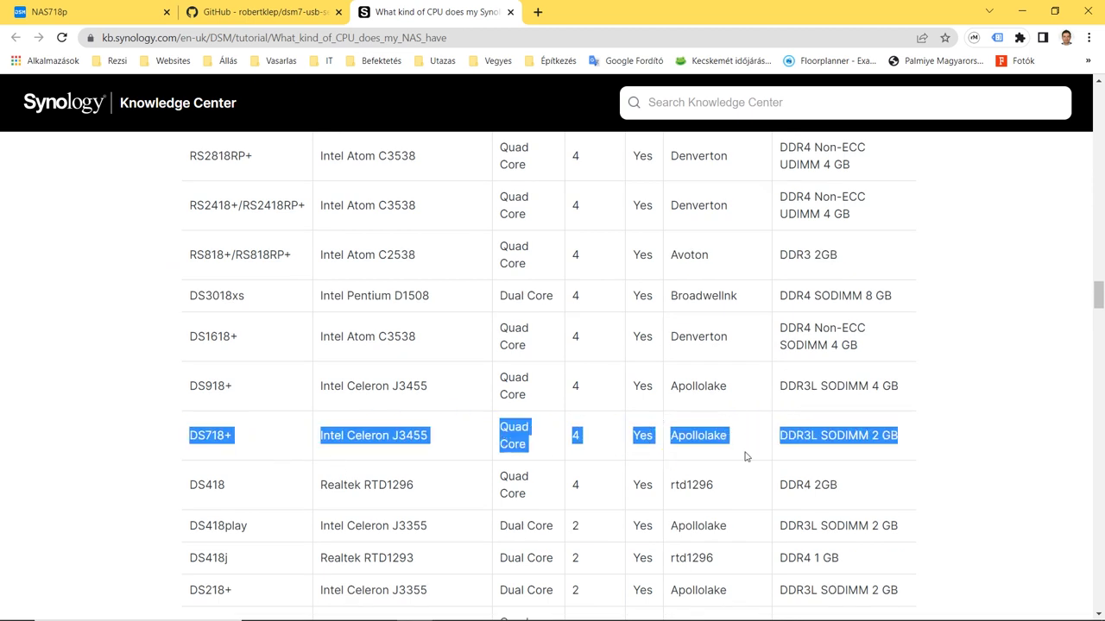
- Return to the driver repository and browse its modules directory to the apollolake/dsm-7.1 folder
left_click(281, 15)
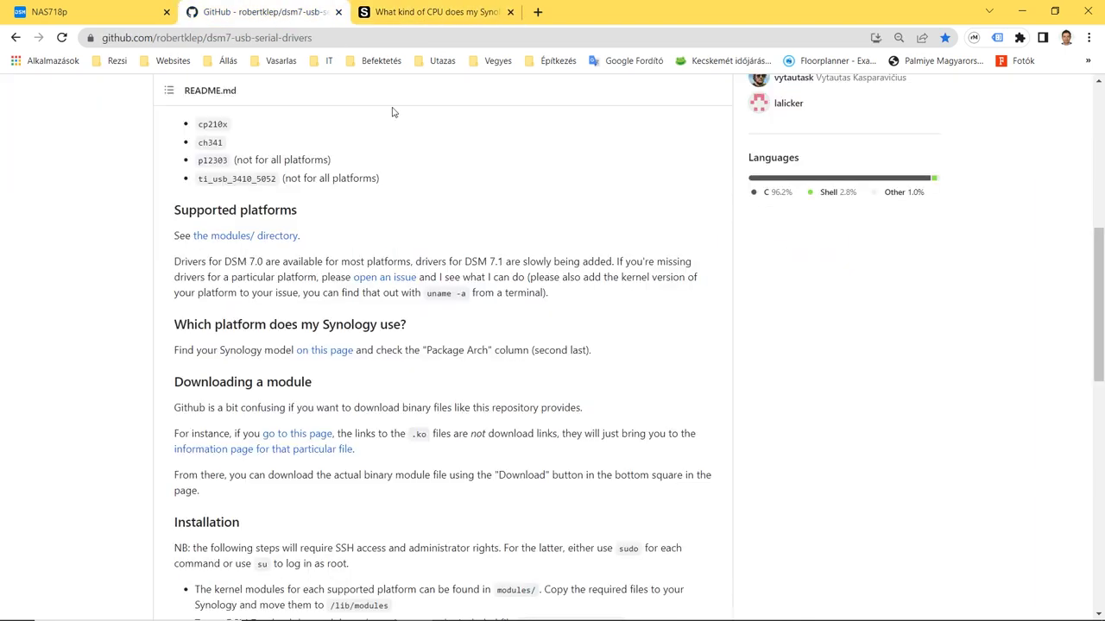
left_click(234, 237)
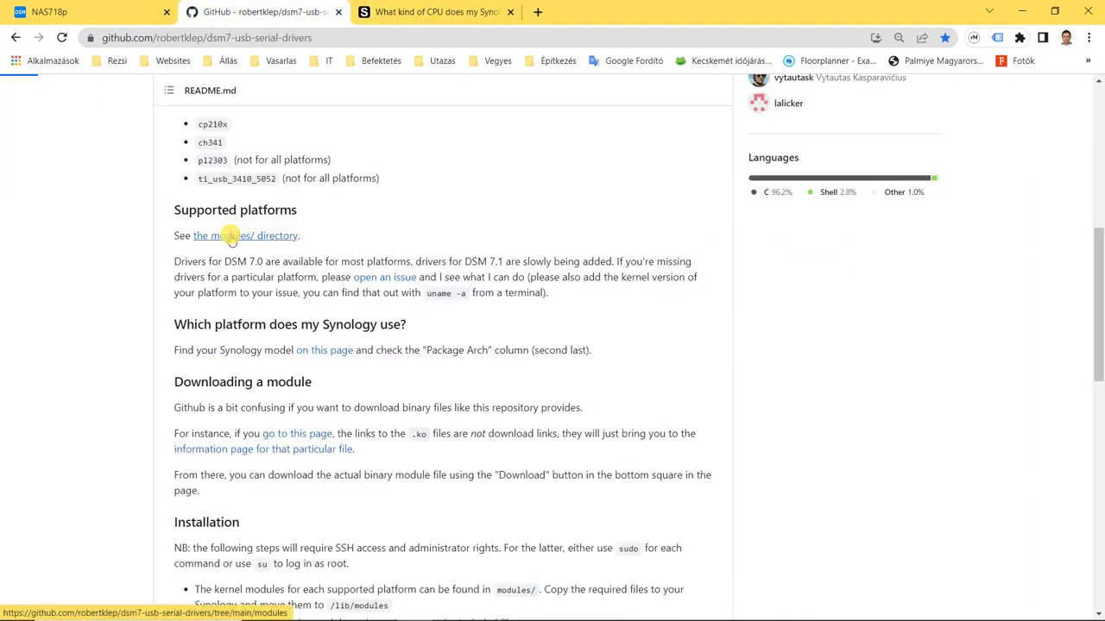
left_click(201, 335)
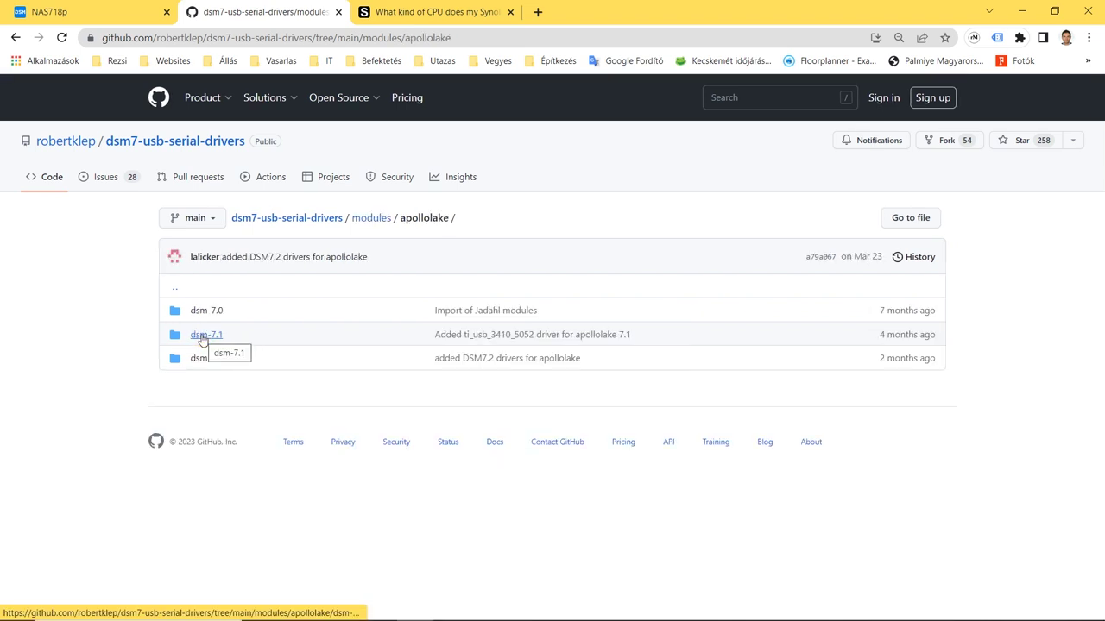
left_click(202, 337)
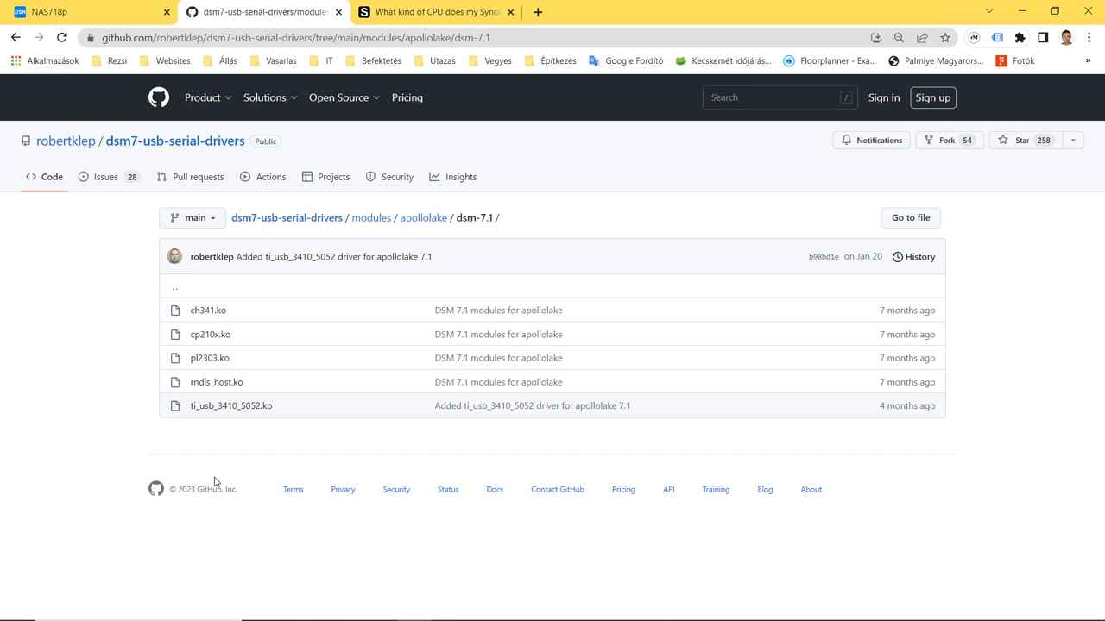
- In File Station on the NAS, create a folder named usbdrivers inside homes/admin
left_click(752, 14)
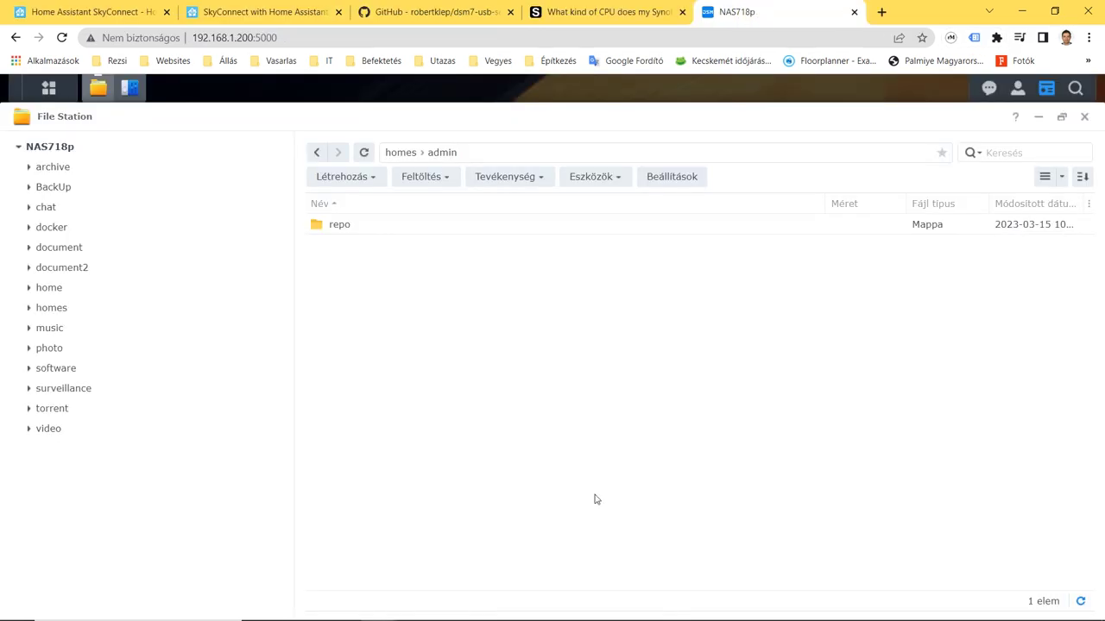
left_click(52, 309)
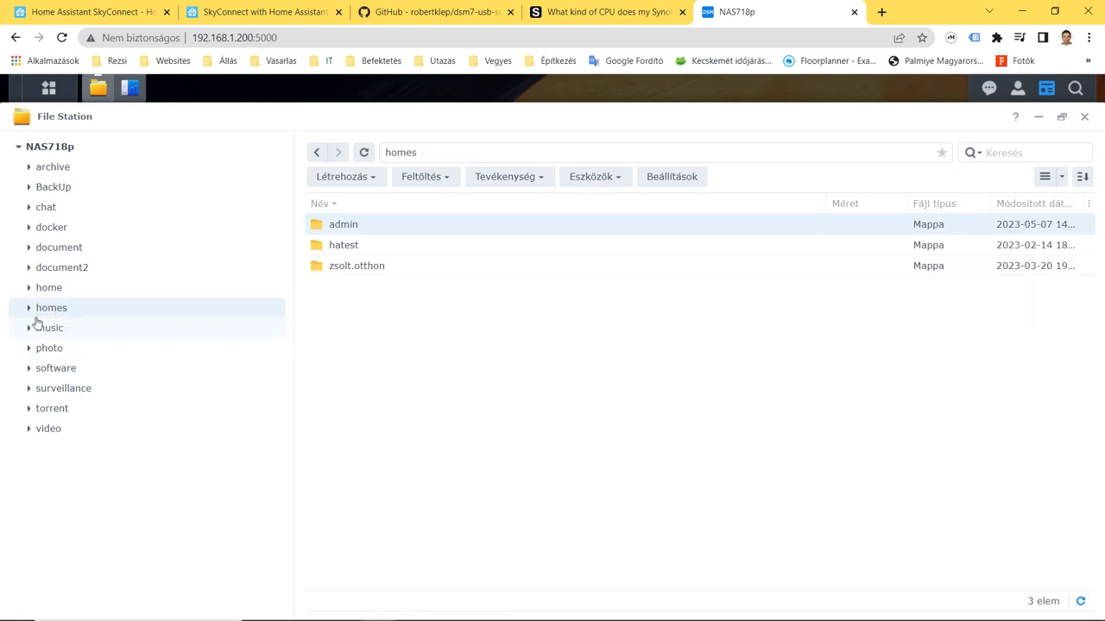
left_click(28, 308)
left_click(56, 329)
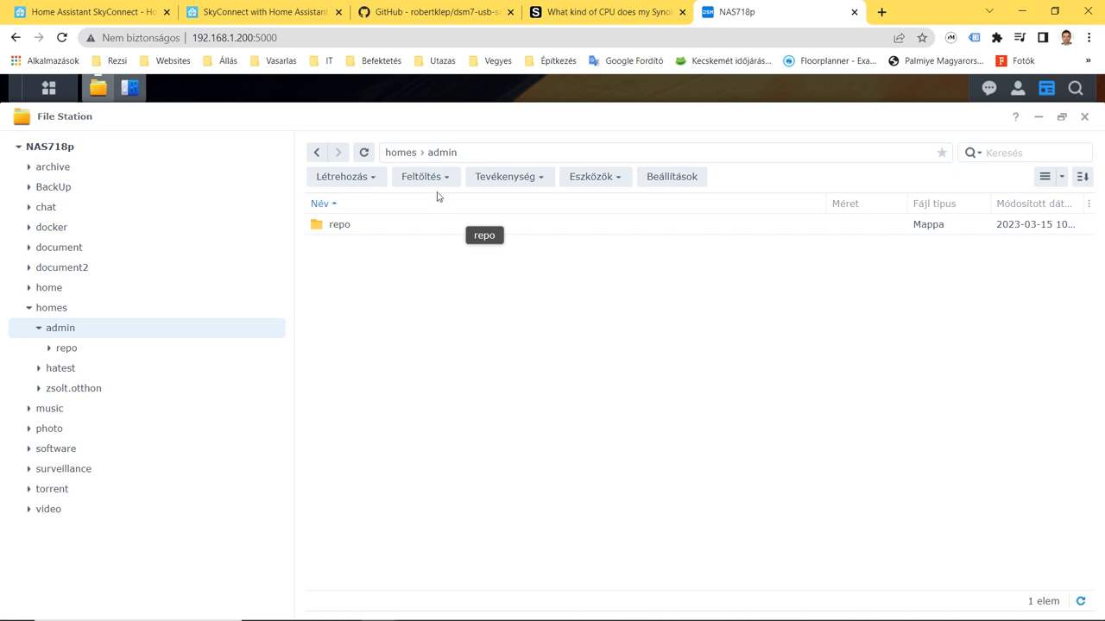
left_click(373, 177)
left_click(393, 206)
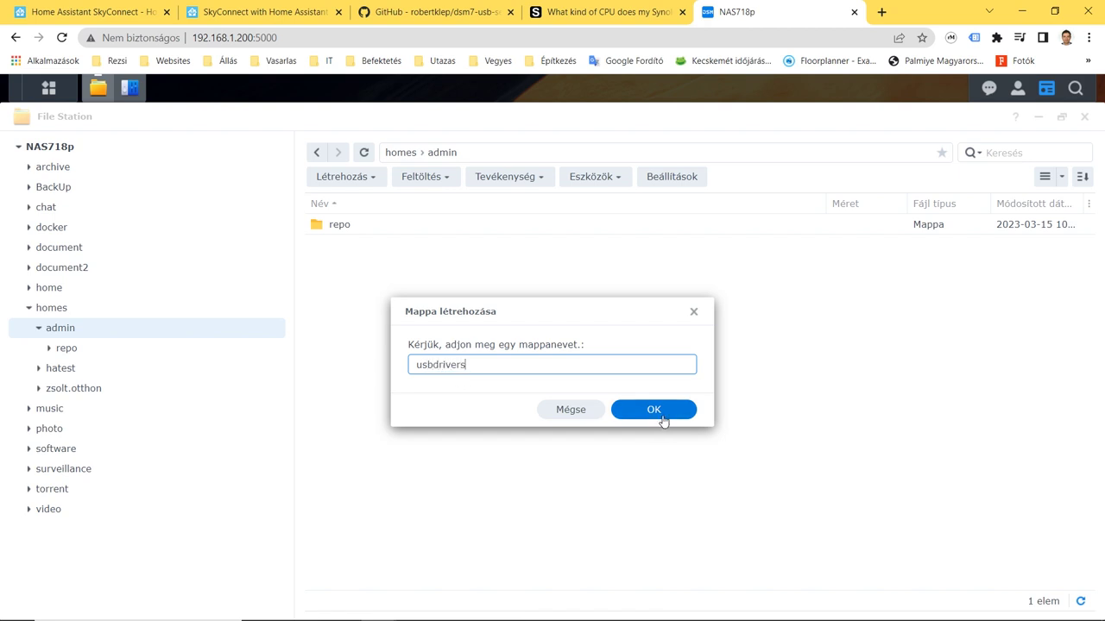
left_click(652, 409)
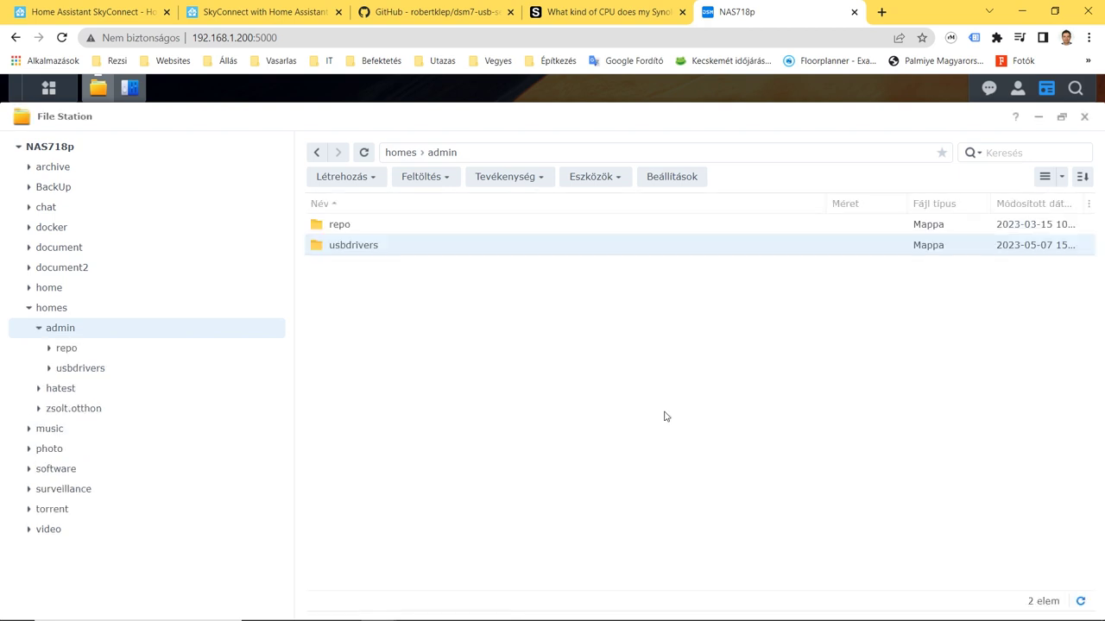
- Switch back to the GitHub driver repository and open the raw version of usb-serial-drivers.sh
left_click(419, 14)
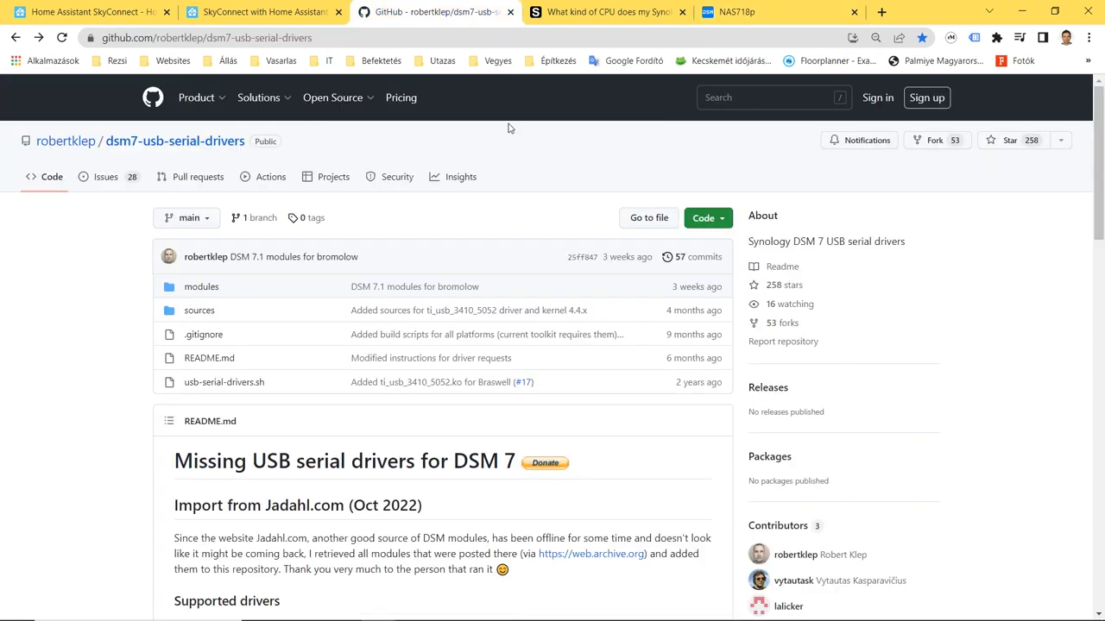
left_click(239, 385)
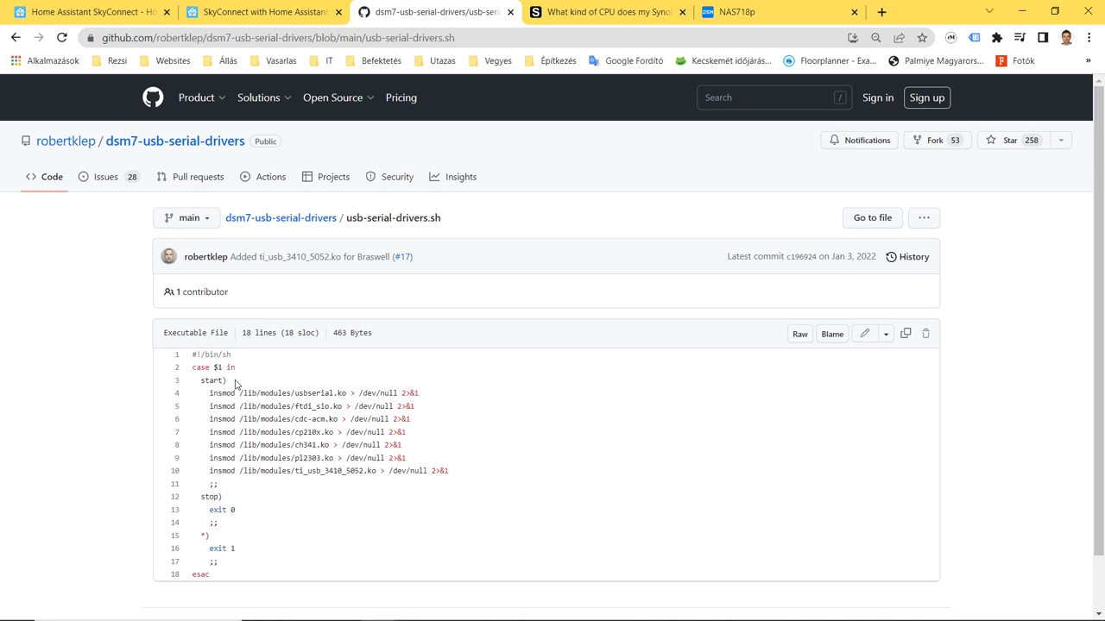
left_click(800, 333)
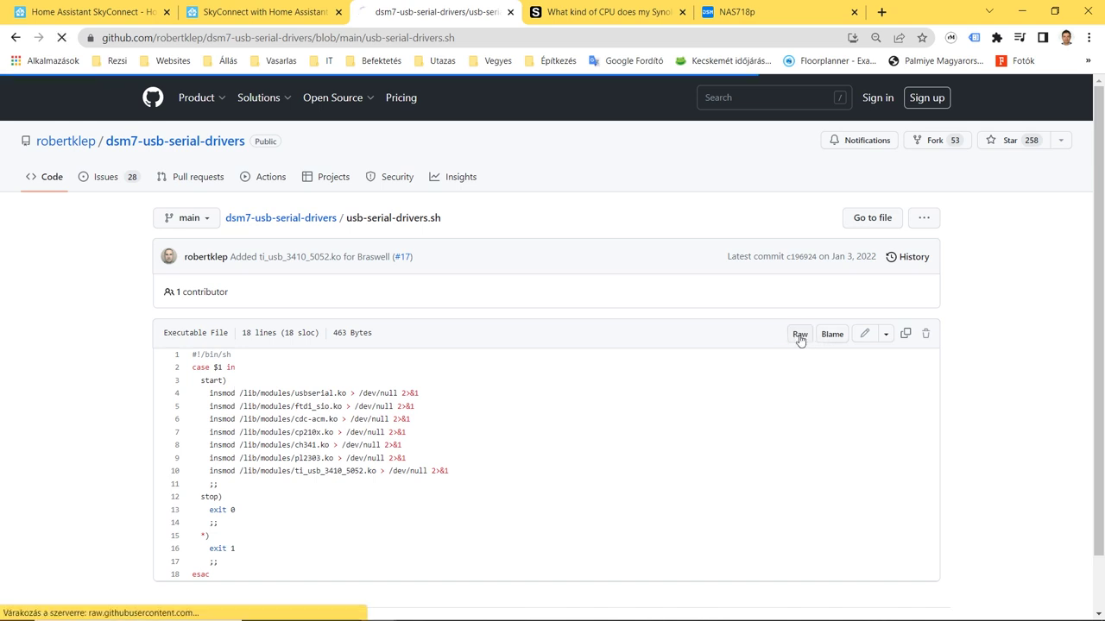
- Save usb-serial-drivers.sh to homes/admin/usbdrivers on 192.168.1.200 and return to the repository's main page
right_click(329, 161)
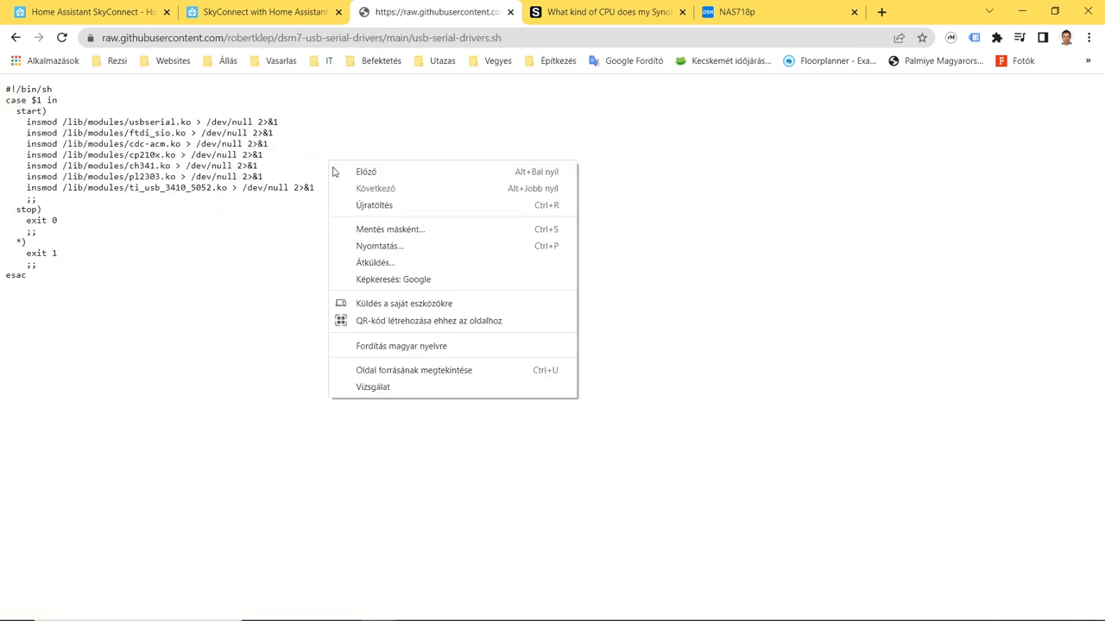
left_click(385, 229)
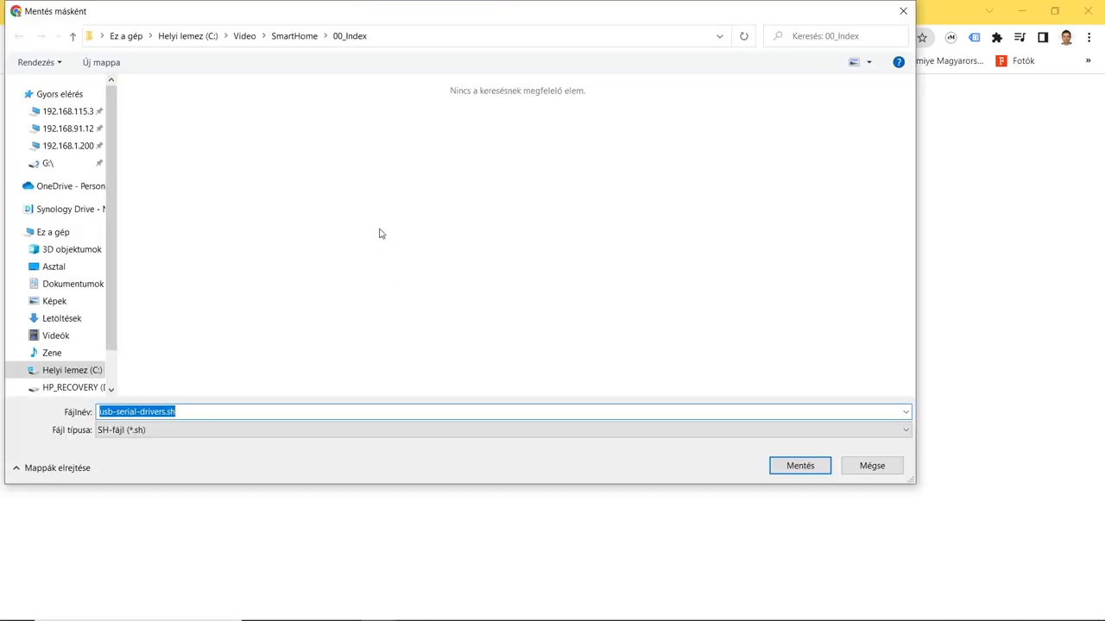
left_click(73, 147)
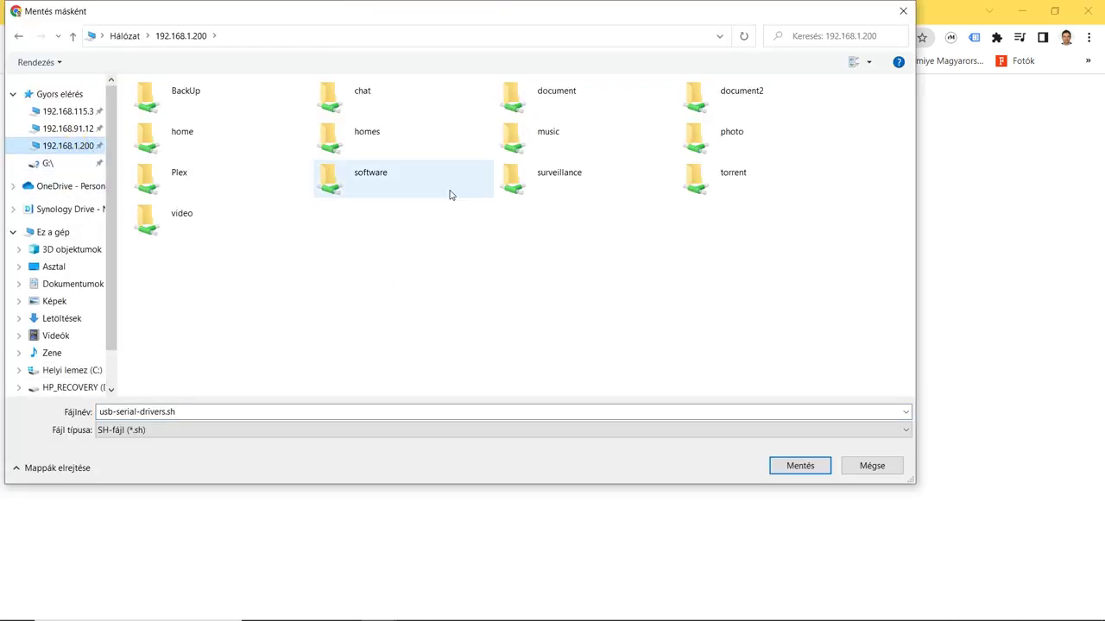
left_click(361, 133)
double_click(361, 133)
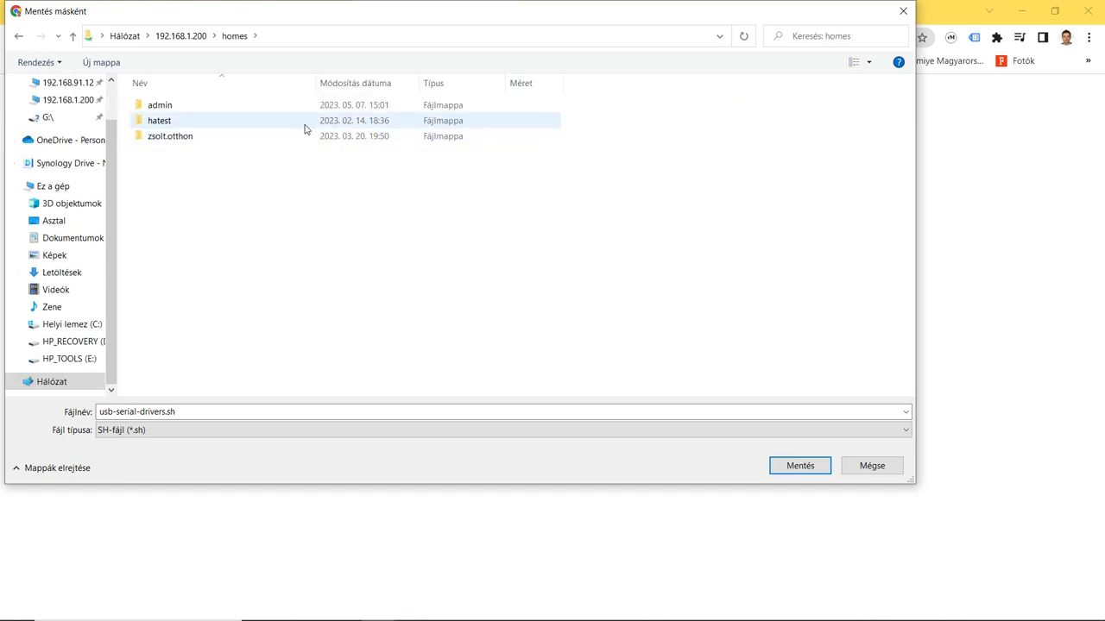
double_click(172, 106)
double_click(185, 120)
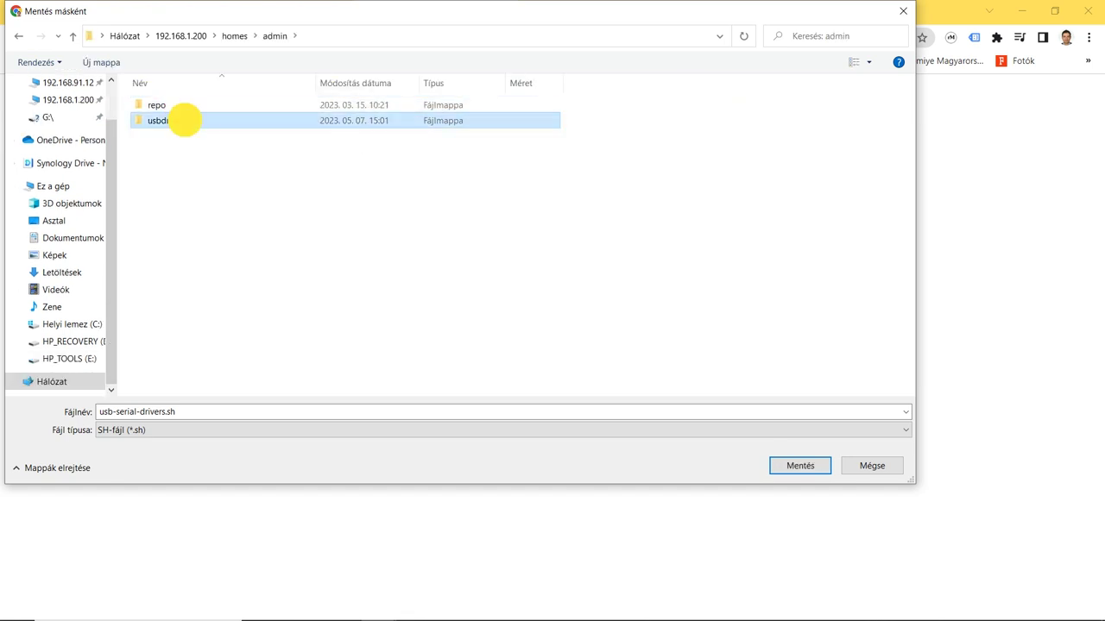
left_click(808, 471)
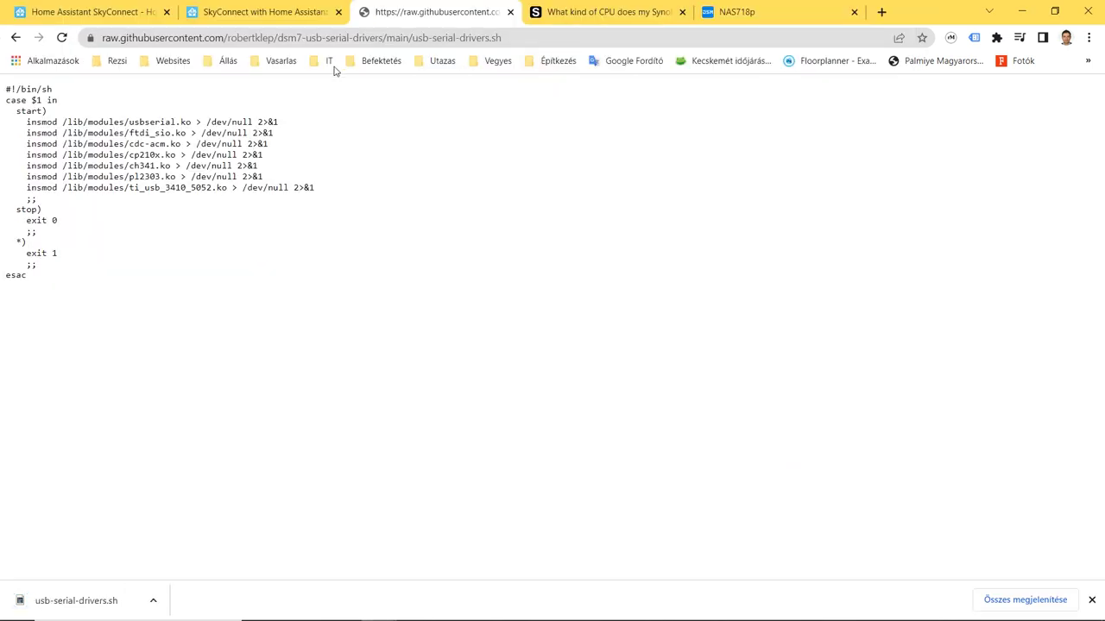
left_click(15, 38)
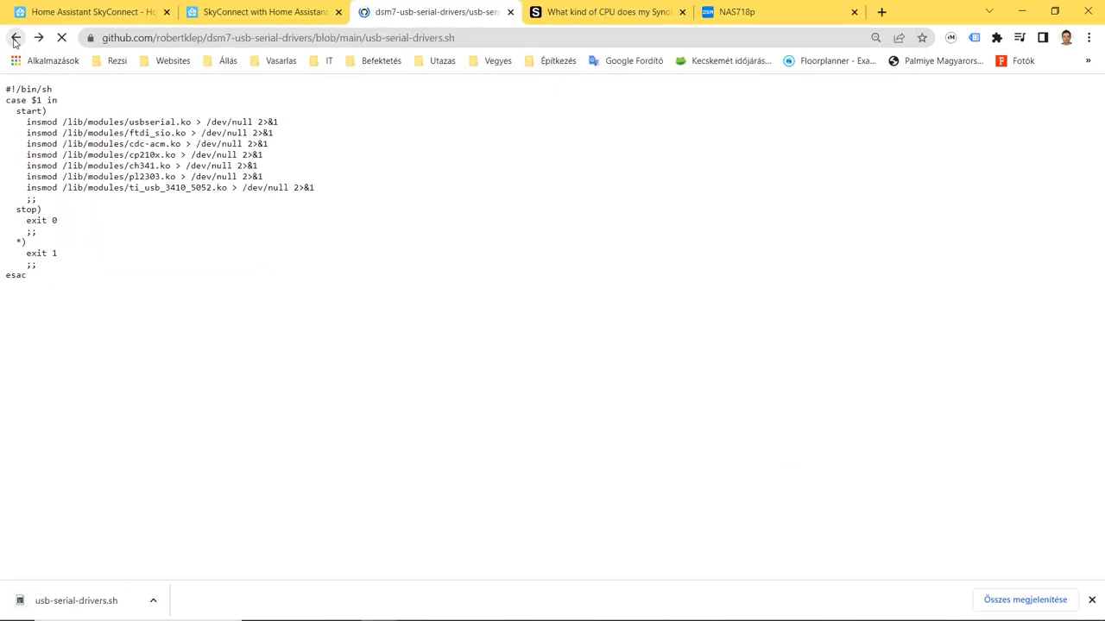
left_click(14, 38)
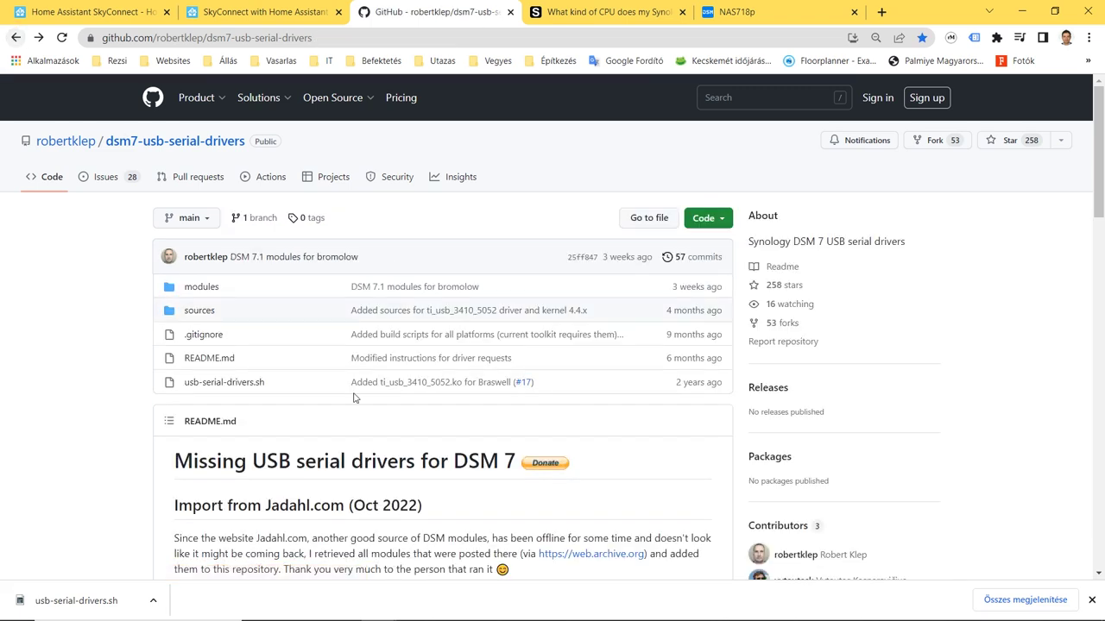
- Open the repository's modules/apollolake/dsm-7.1 folder and download ch341.ko
left_click(198, 288)
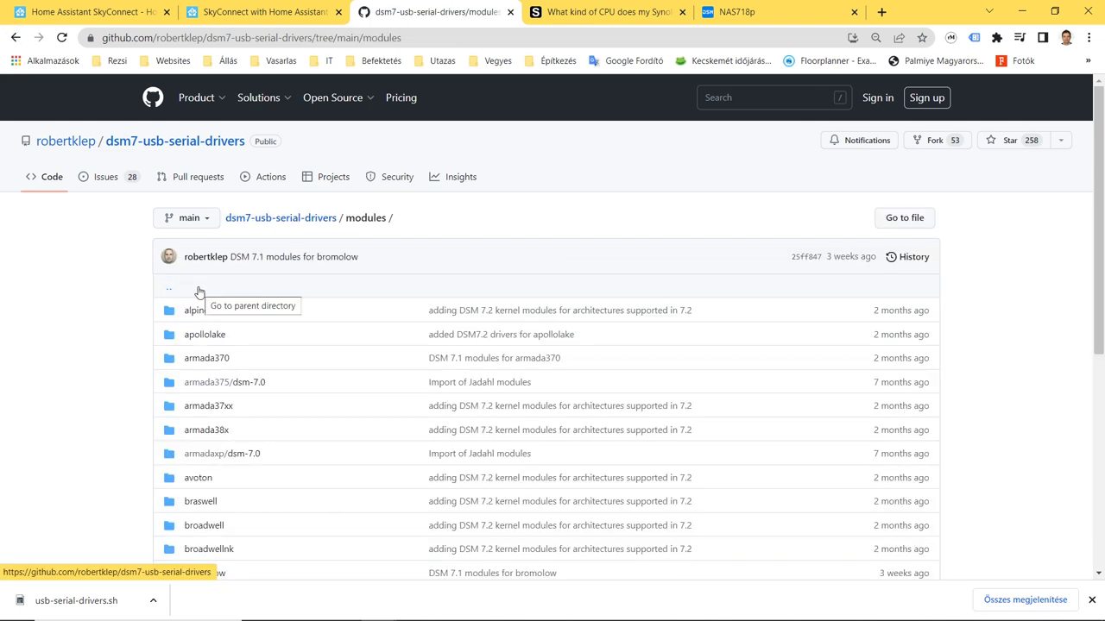
left_click(207, 334)
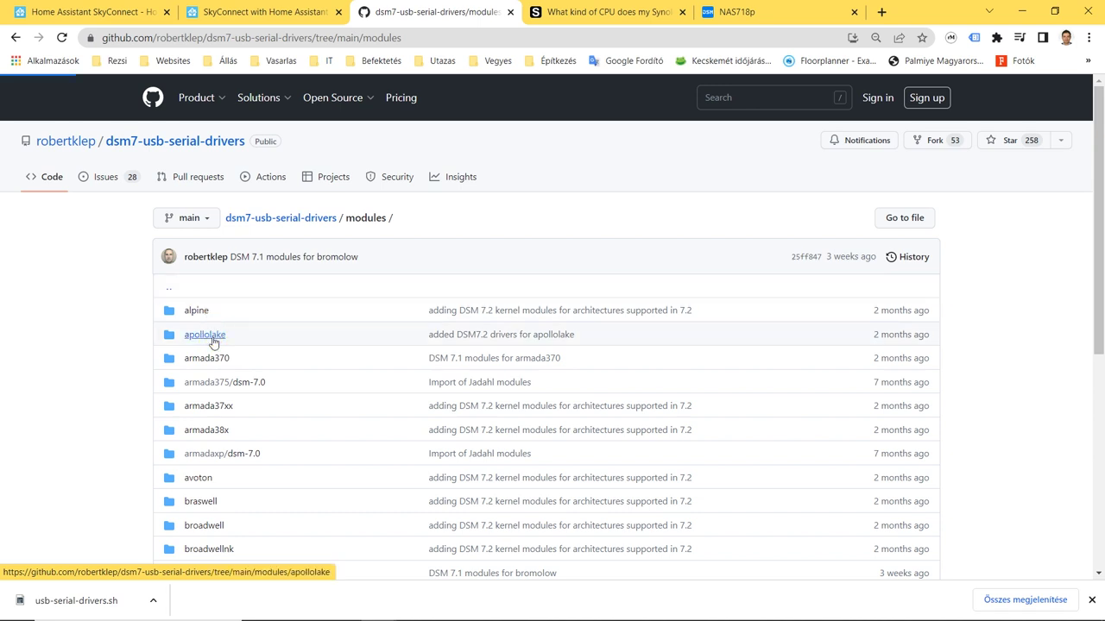
left_click(211, 338)
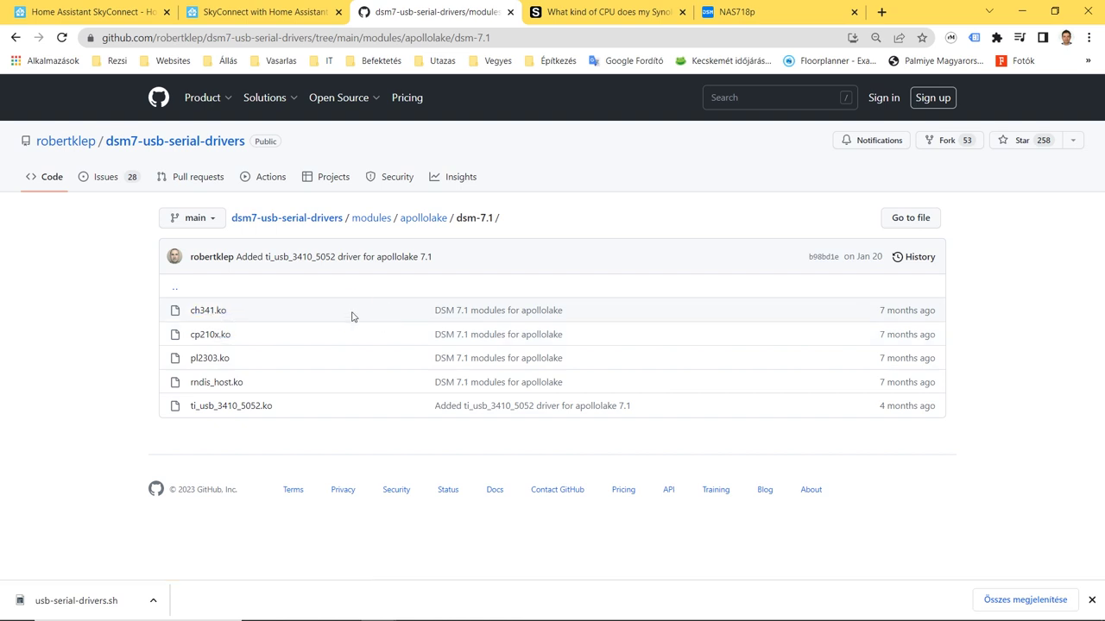
left_click(216, 314)
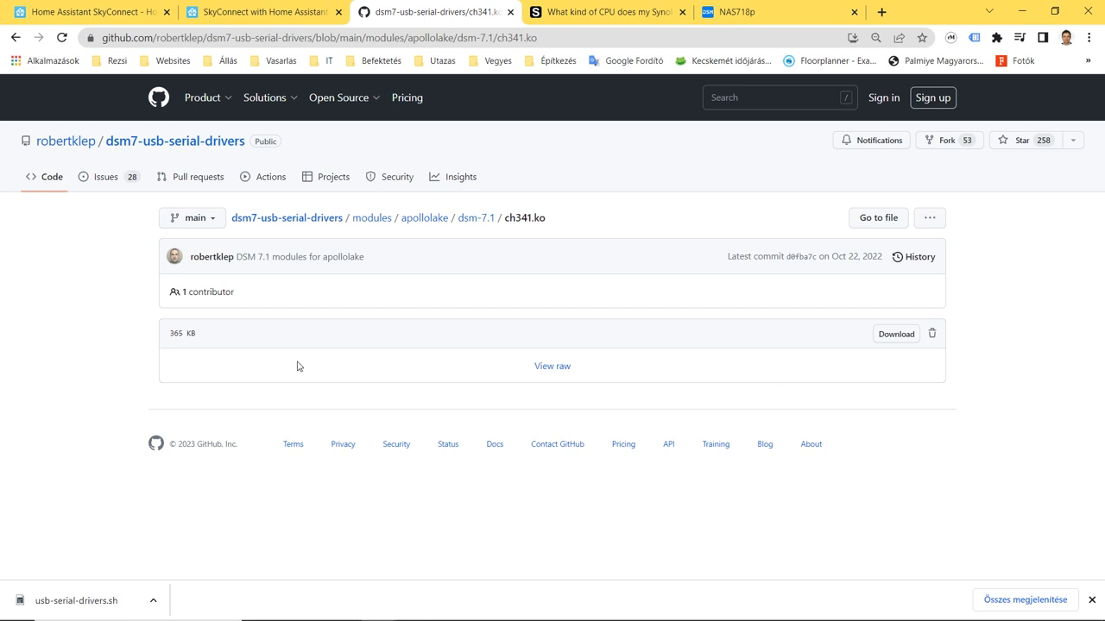
left_click(896, 335)
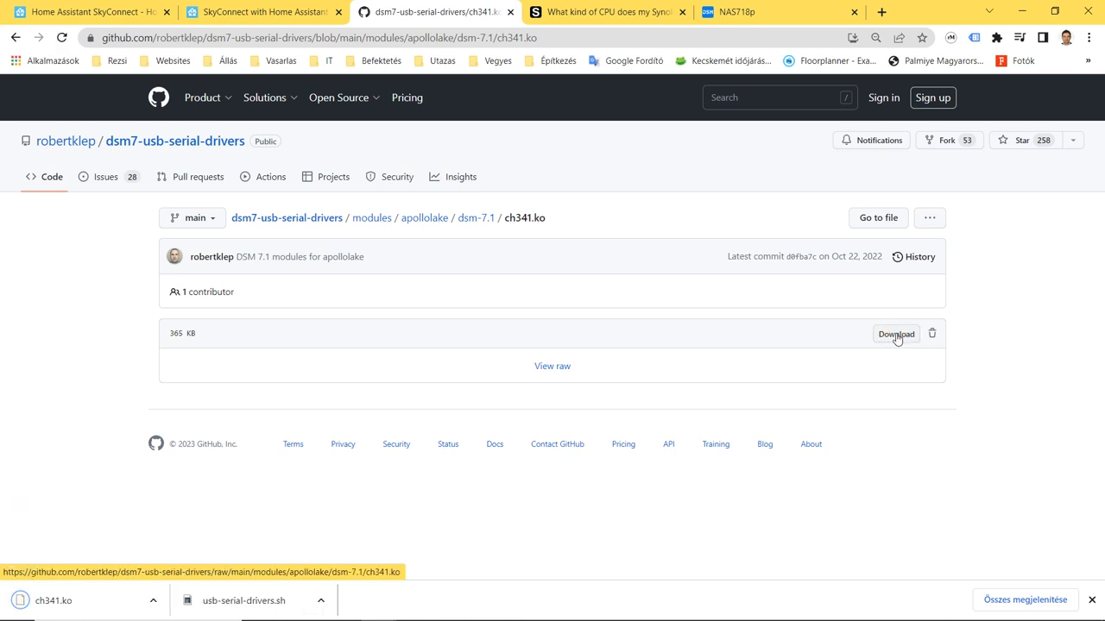
- Return to the dsm-7.1 folder and download cp210x.ko and pl2303.ko
left_click(16, 37)
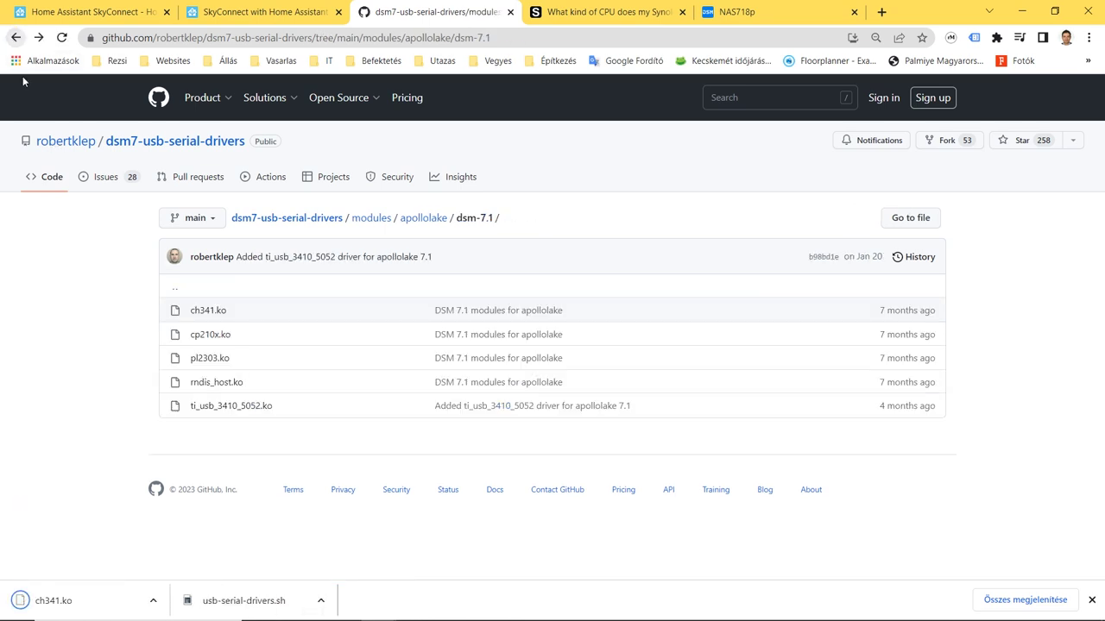
left_click(211, 335)
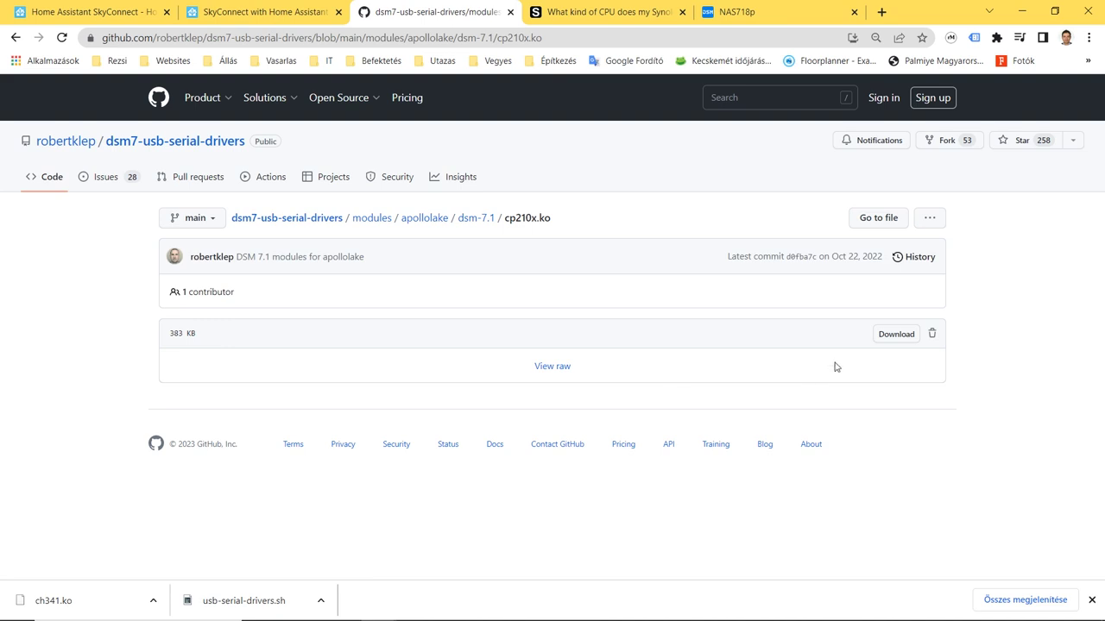
left_click(894, 335)
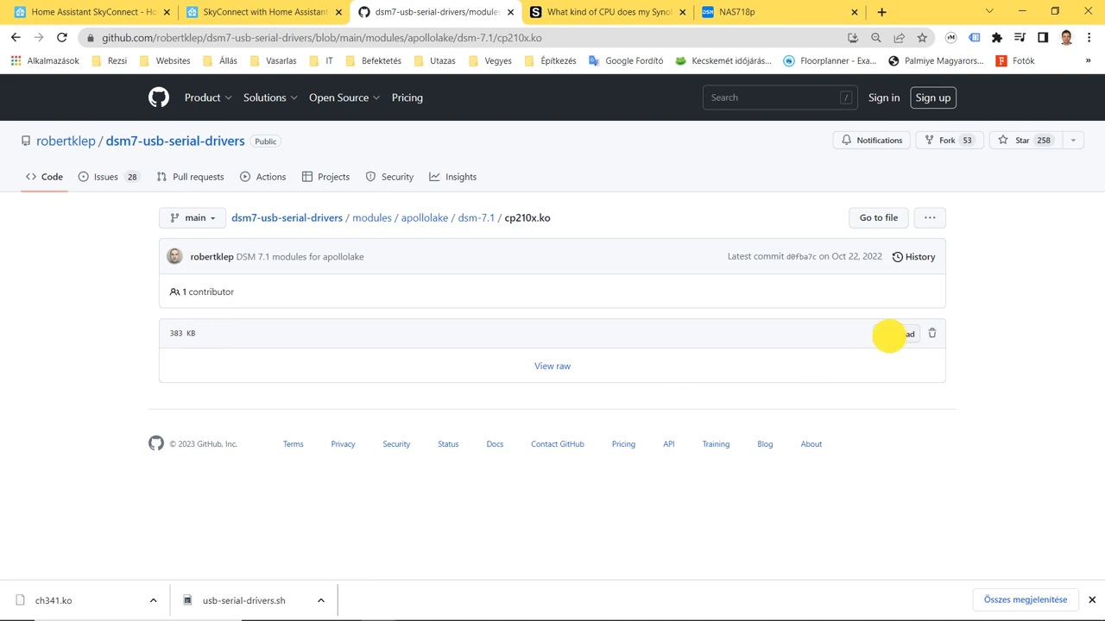
left_click(15, 39)
left_click(211, 359)
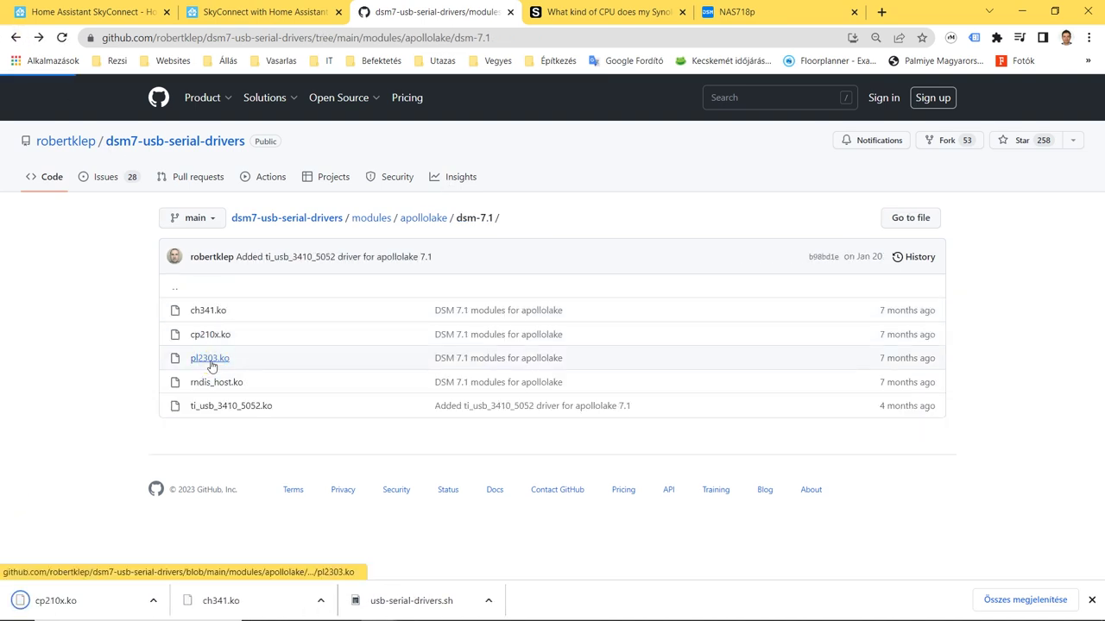
left_click(894, 335)
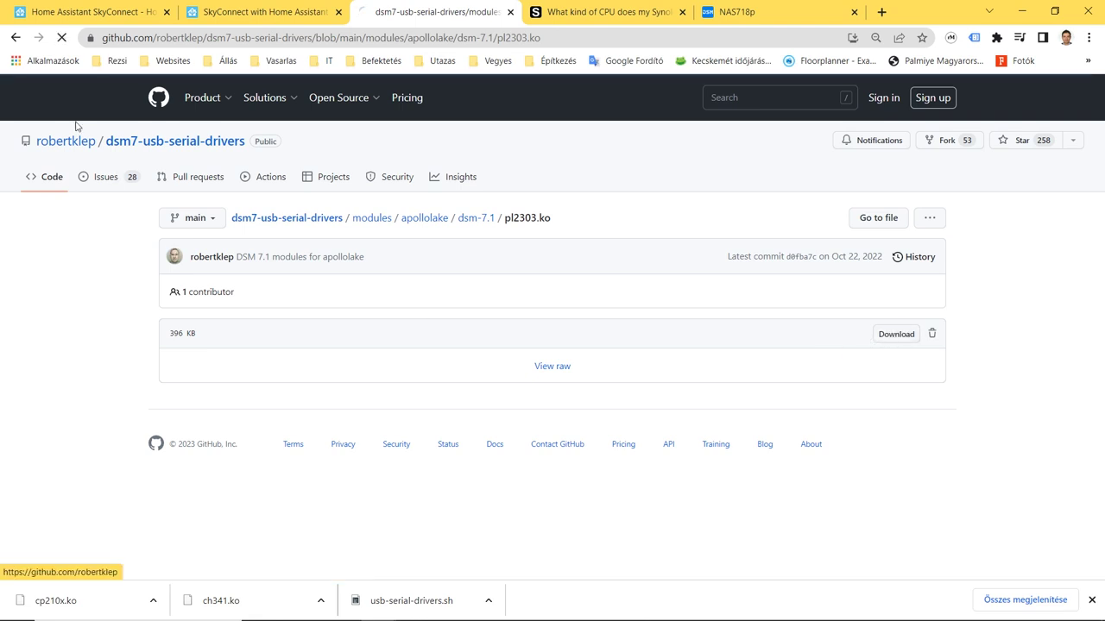
- Go back to the dsm-7.1 folder and download rndis_host.ko and ti_usb_3410_5052.ko
left_click(14, 39)
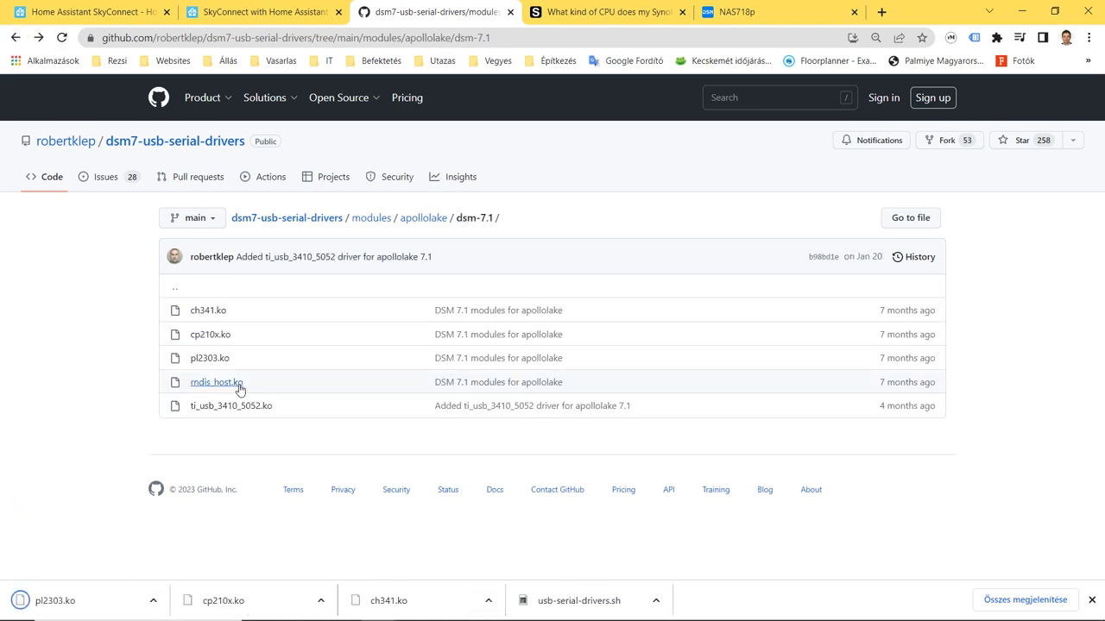
left_click(238, 383)
left_click(896, 335)
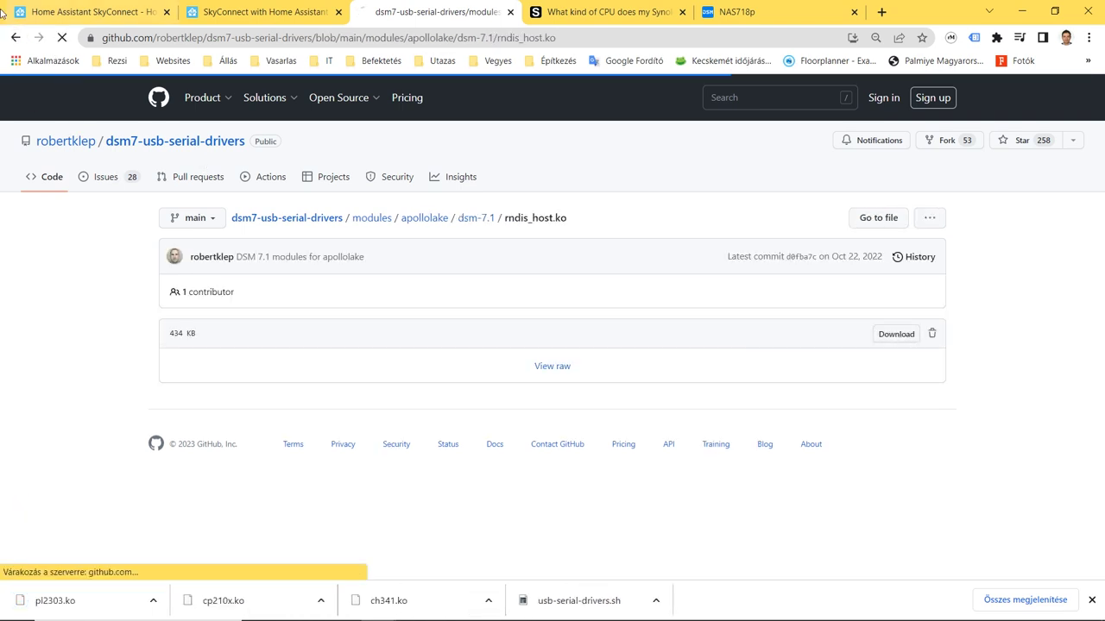
left_click(15, 38)
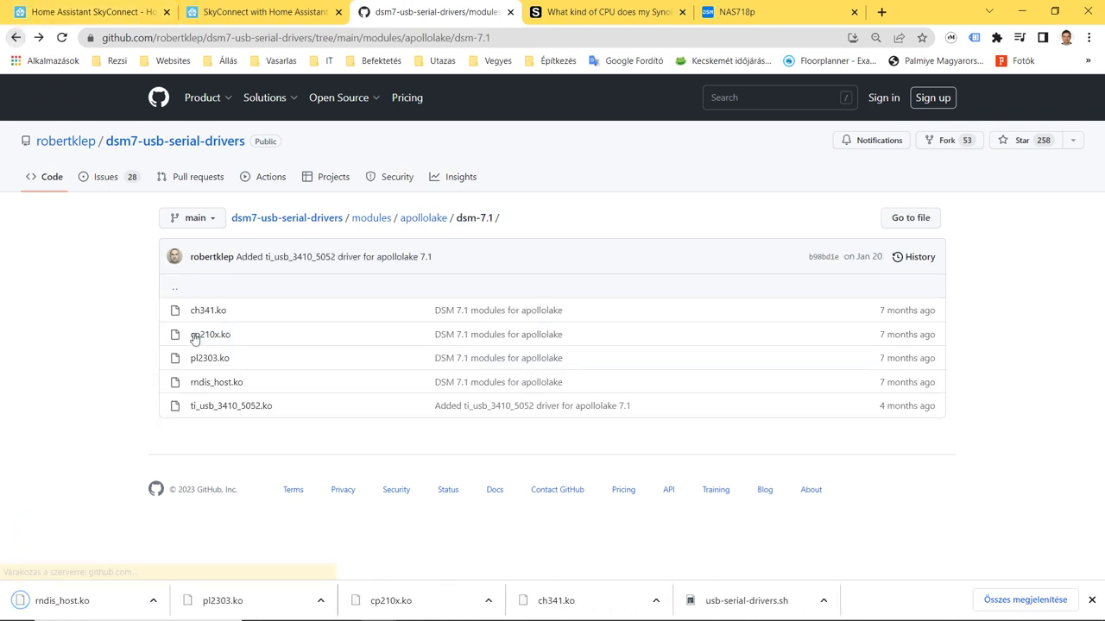
left_click(214, 407)
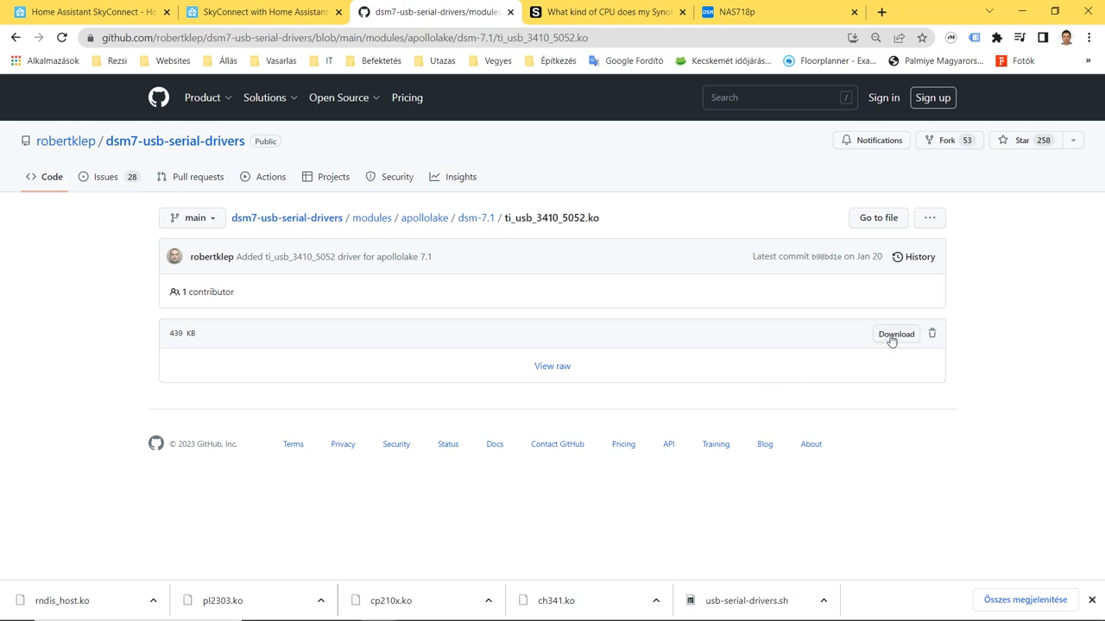
left_click(894, 335)
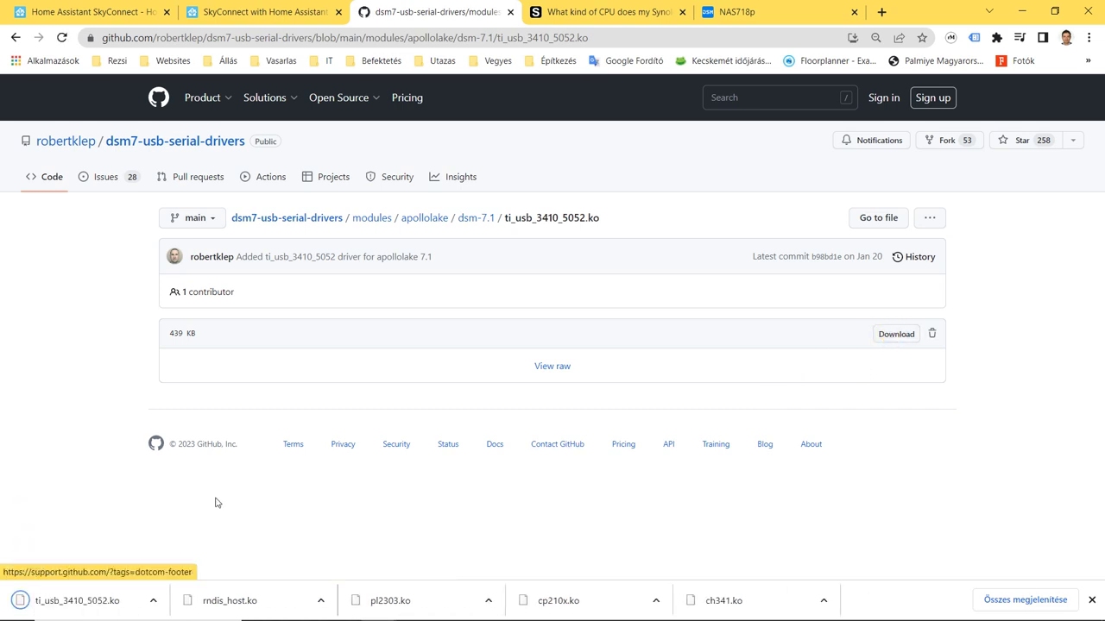
- Show the downloaded files in their local folder and cut the five .ko driver files, from ti_usb_3410_5052.ko to ch341.ko
left_click(153, 600)
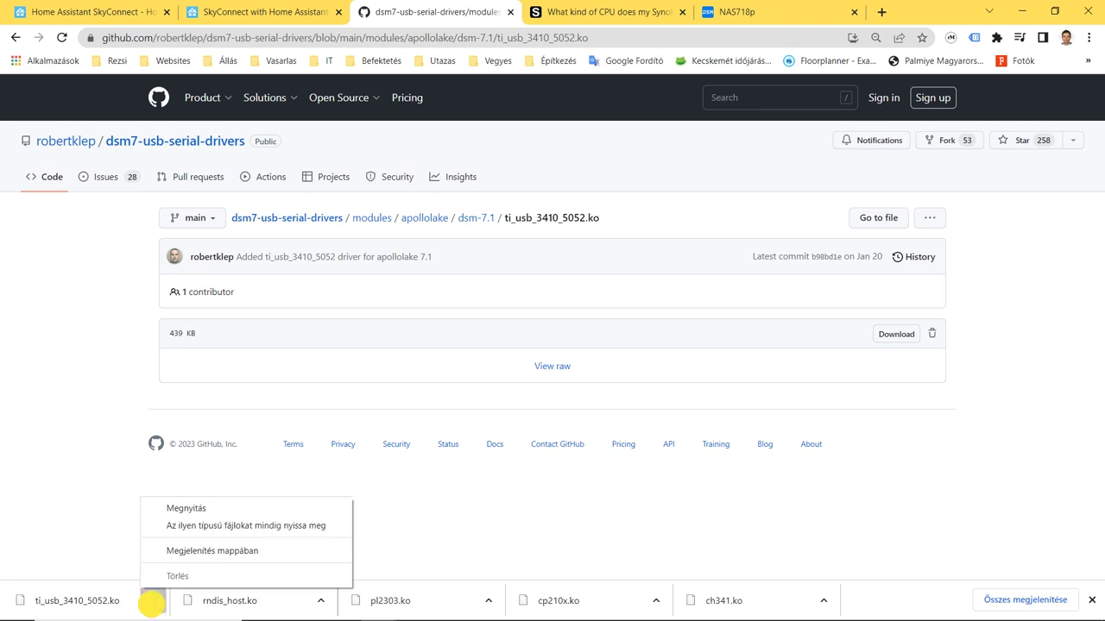
left_click(212, 551)
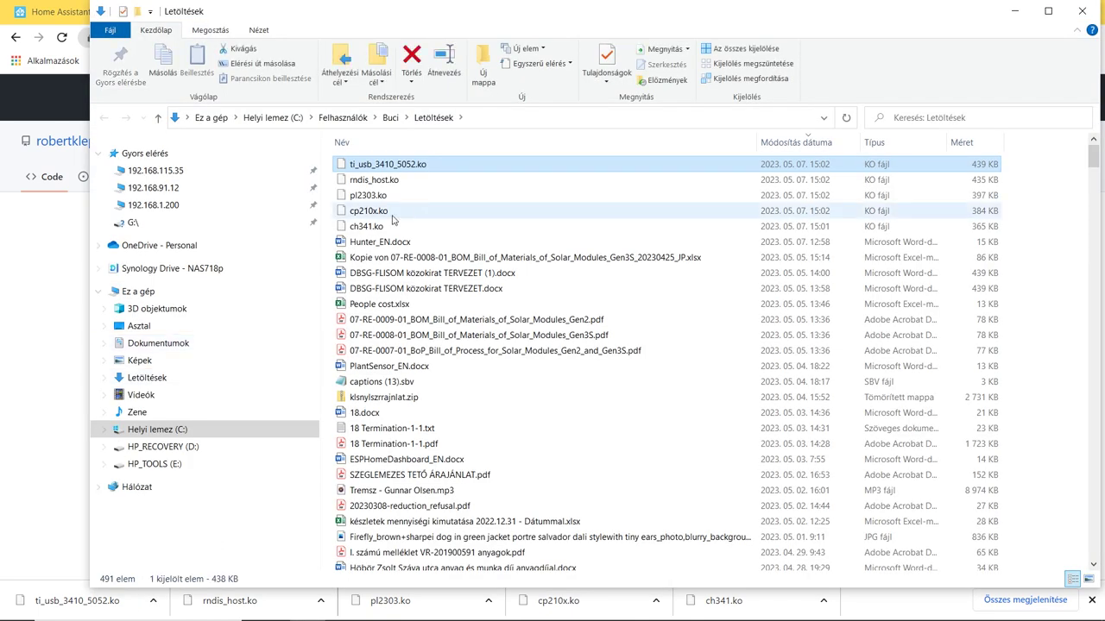
left_click(377, 226, "shift")
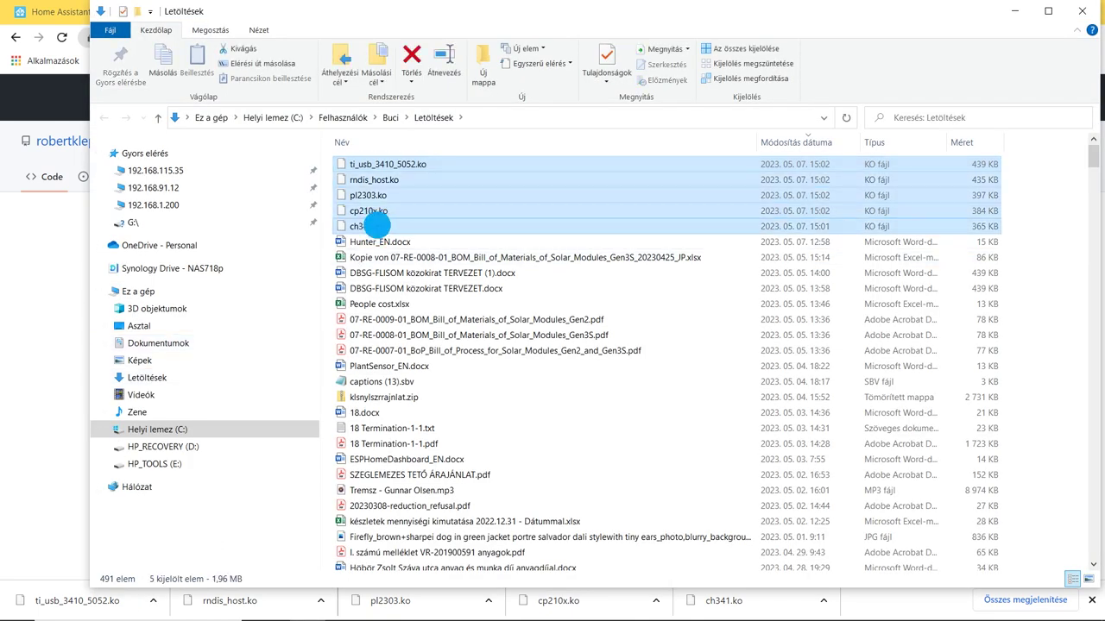
right_click(378, 226)
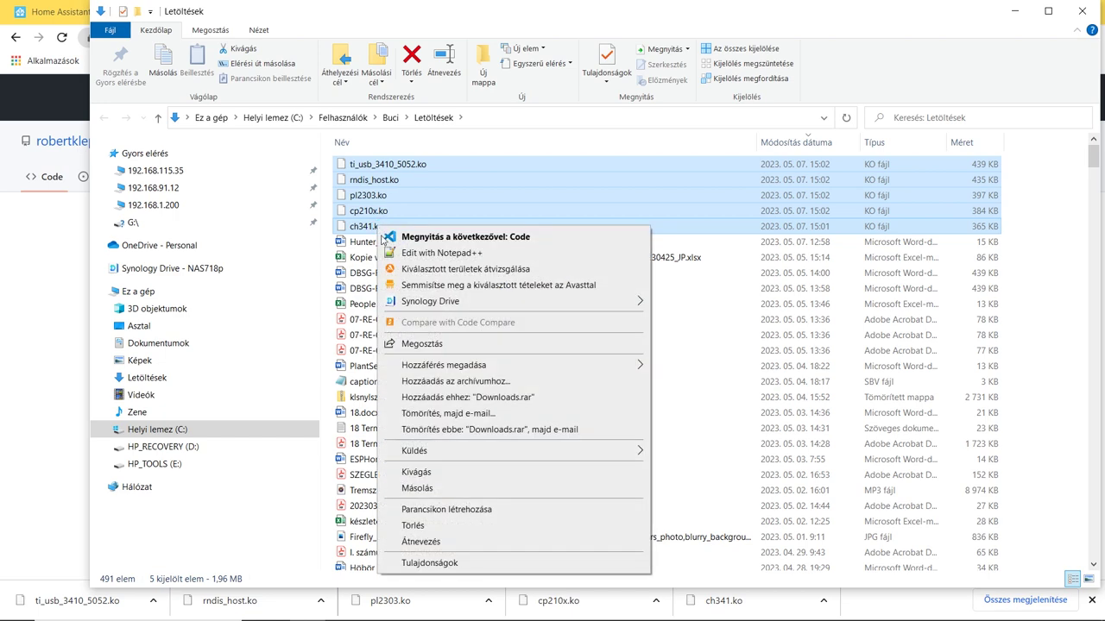
left_click(423, 472)
- Browse to homes/admin/usbdrivers on the network location 192.168.1.200 in a maximized File Explorer window
left_click(163, 204)
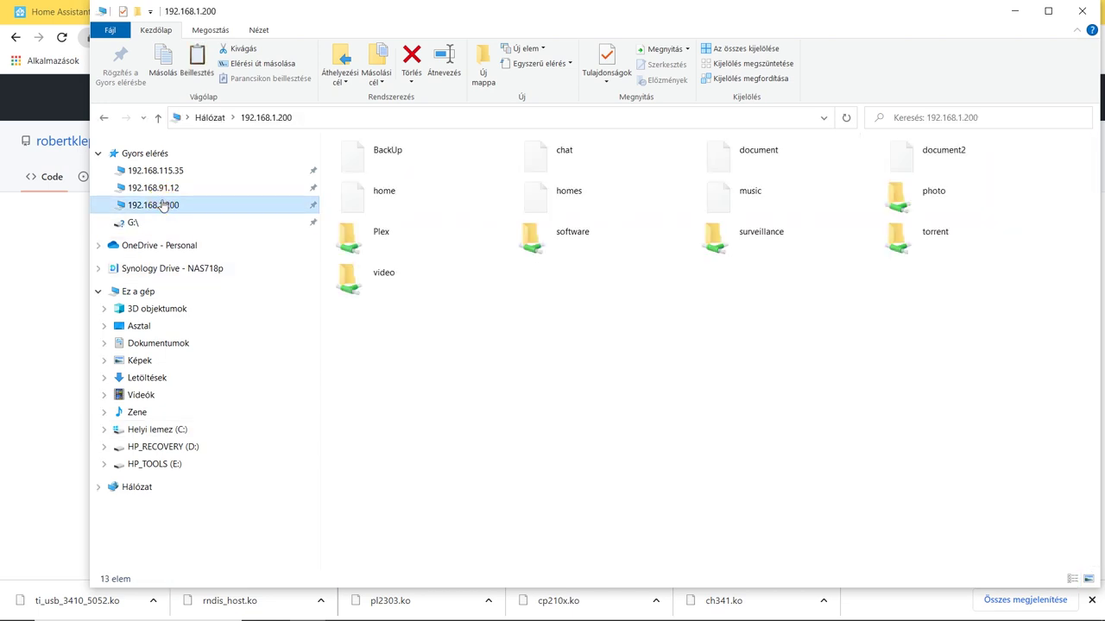
left_click(553, 191)
double_click(552, 191)
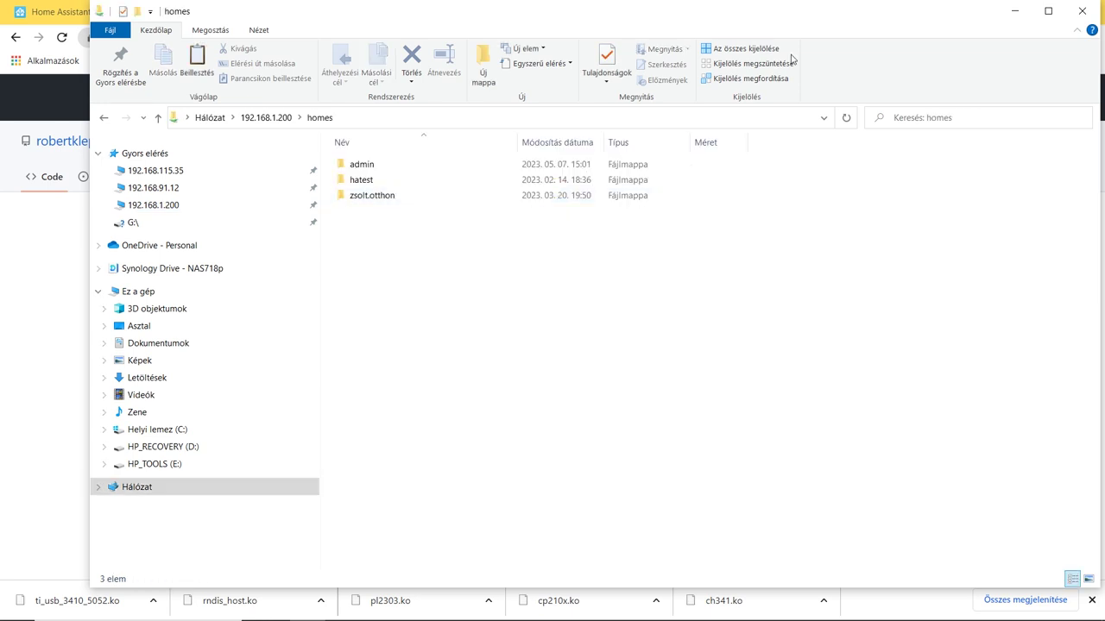
left_click(1047, 11)
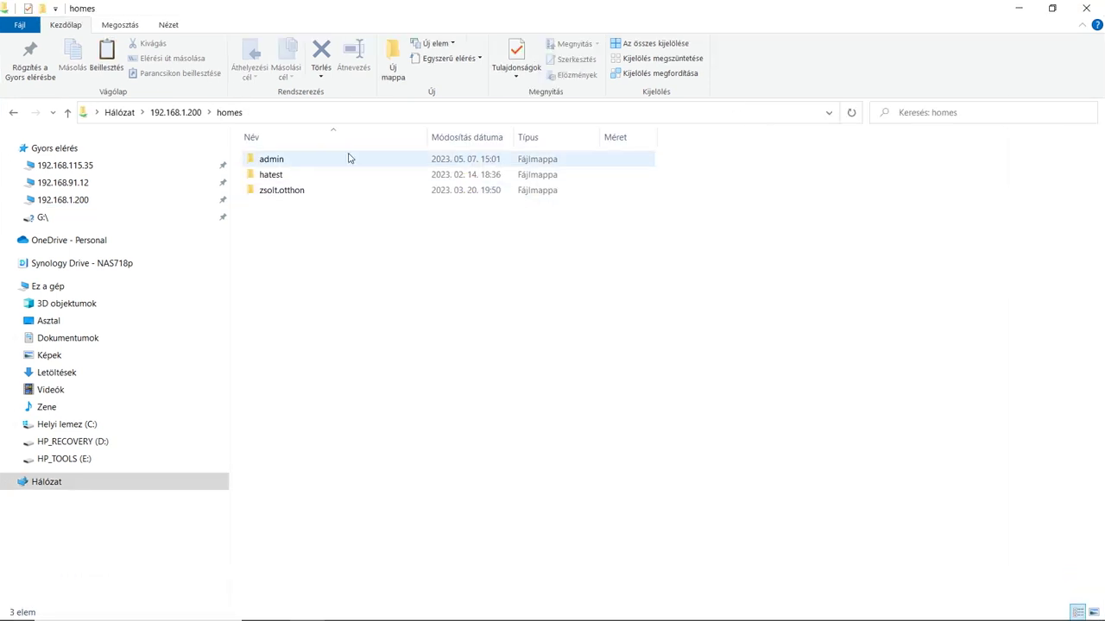
double_click(303, 162)
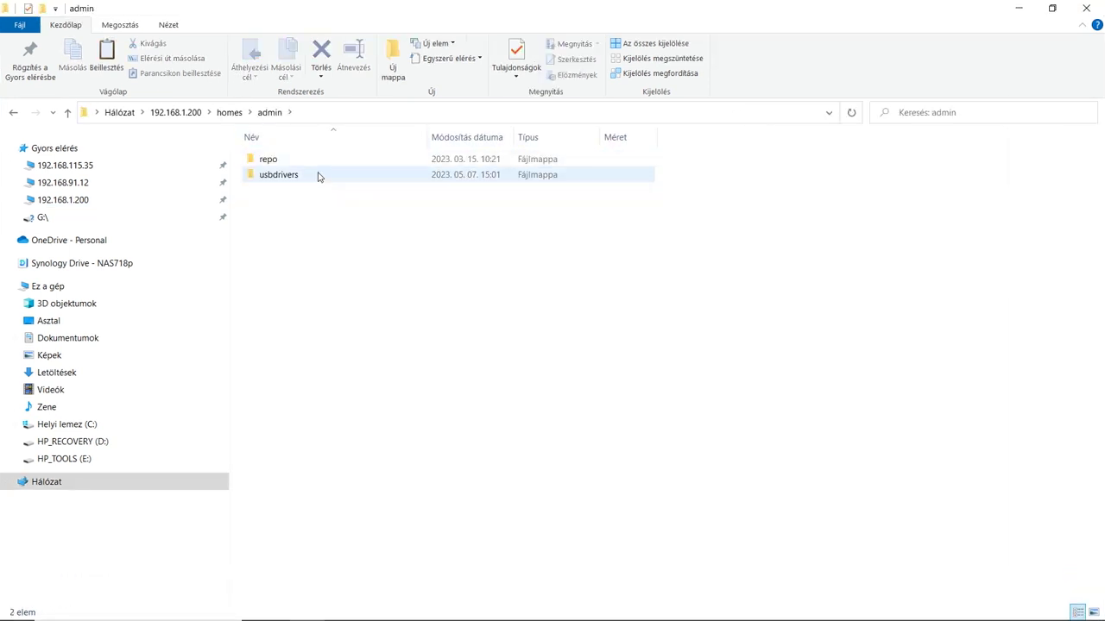
double_click(301, 173)
- Create a folder named modules inside usbdrivers and open it
right_click(337, 289)
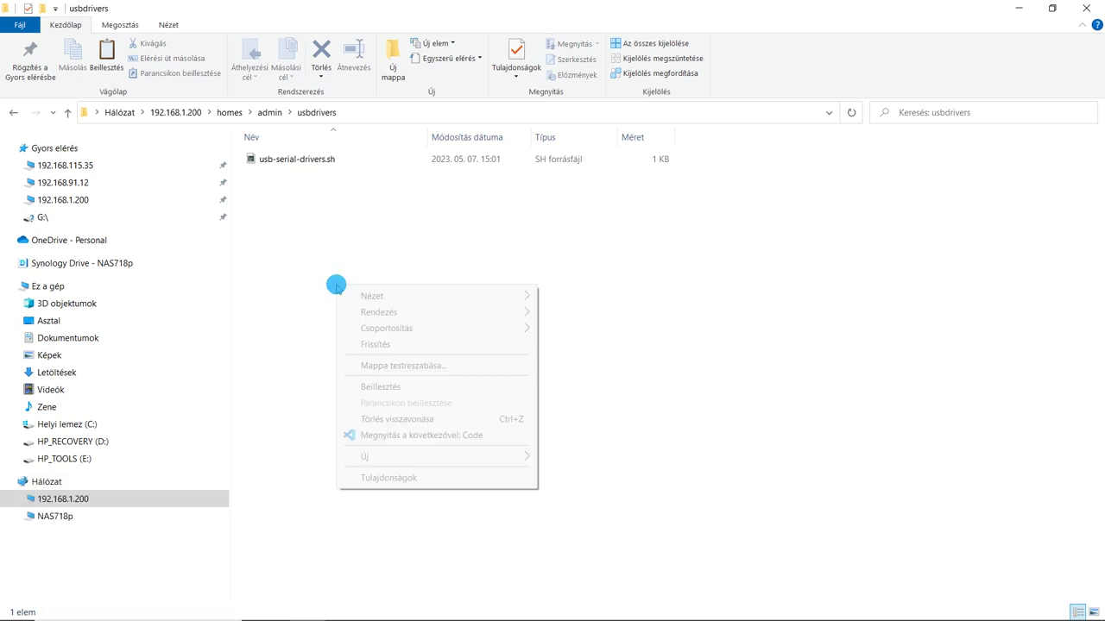
left_click(405, 451)
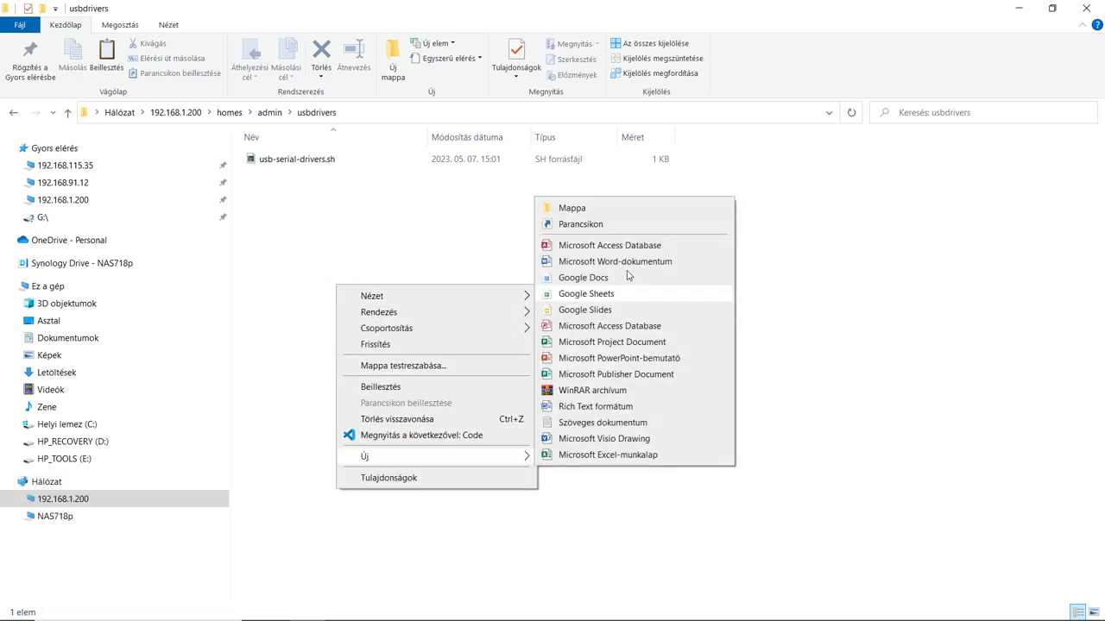
left_click(577, 211)
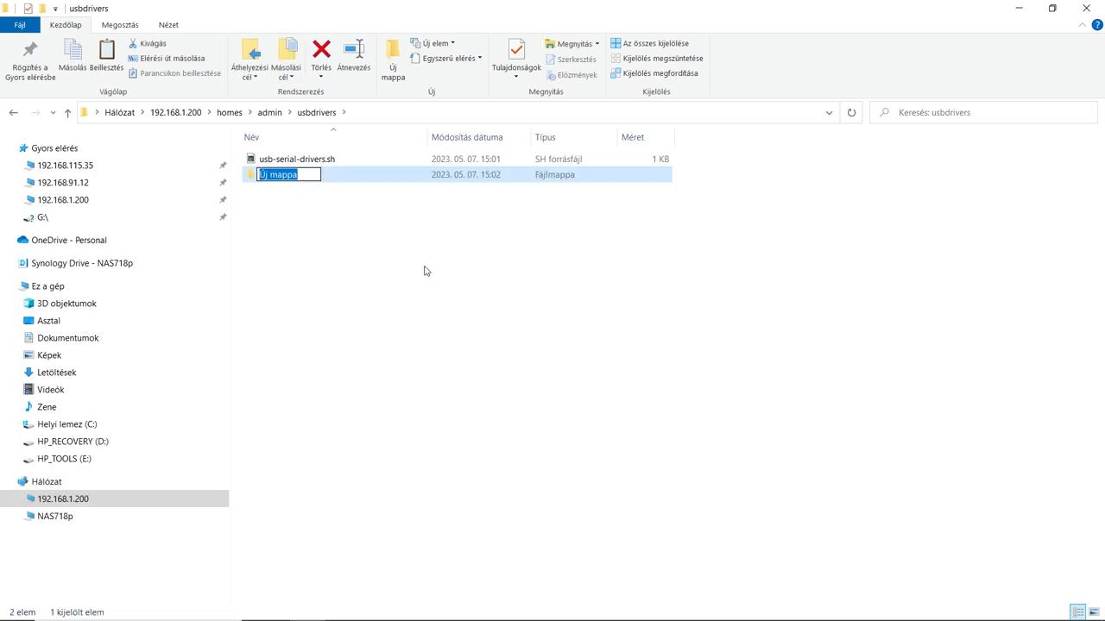
type("modules")
key("Return")
key("Return")
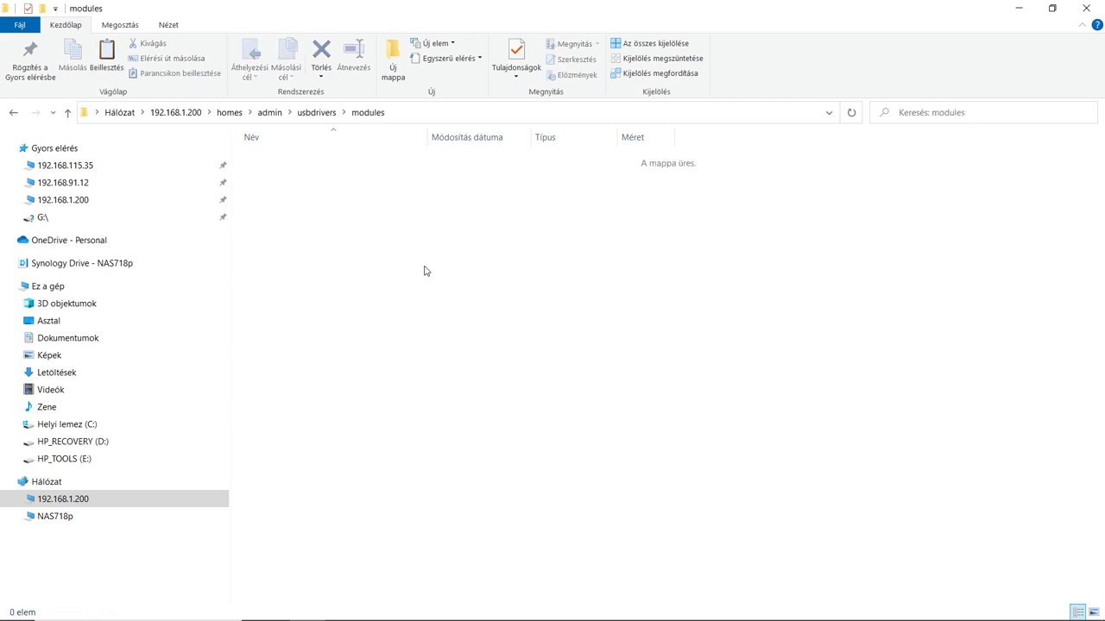
- Paste the five cut .ko driver files into the modules folder and close the file window
right_click(364, 251)
left_click(410, 351)
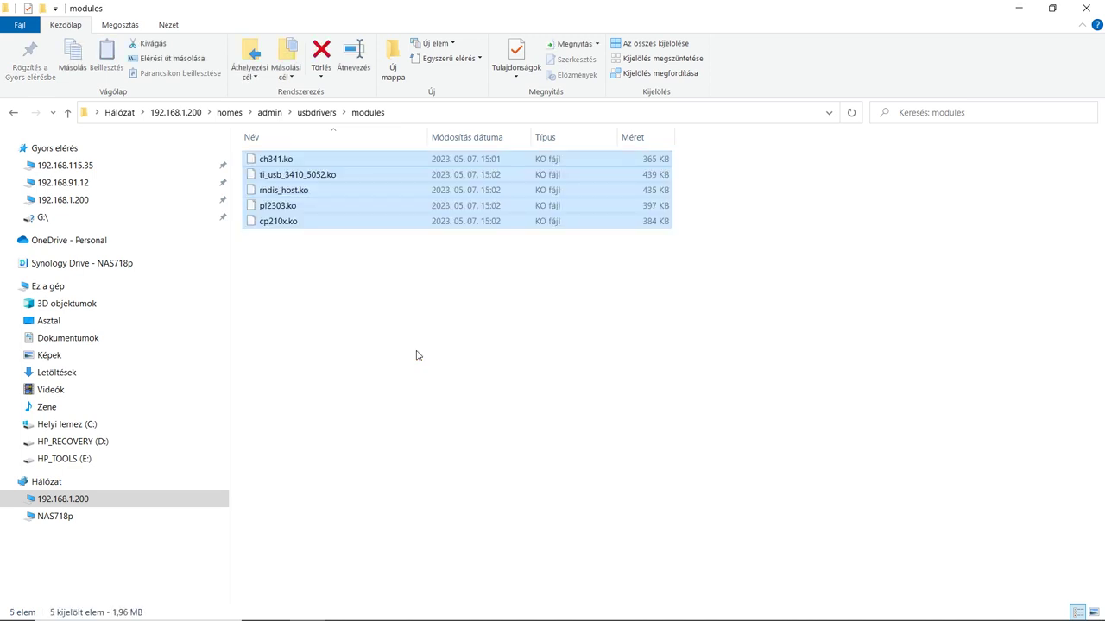
left_click(1086, 8)
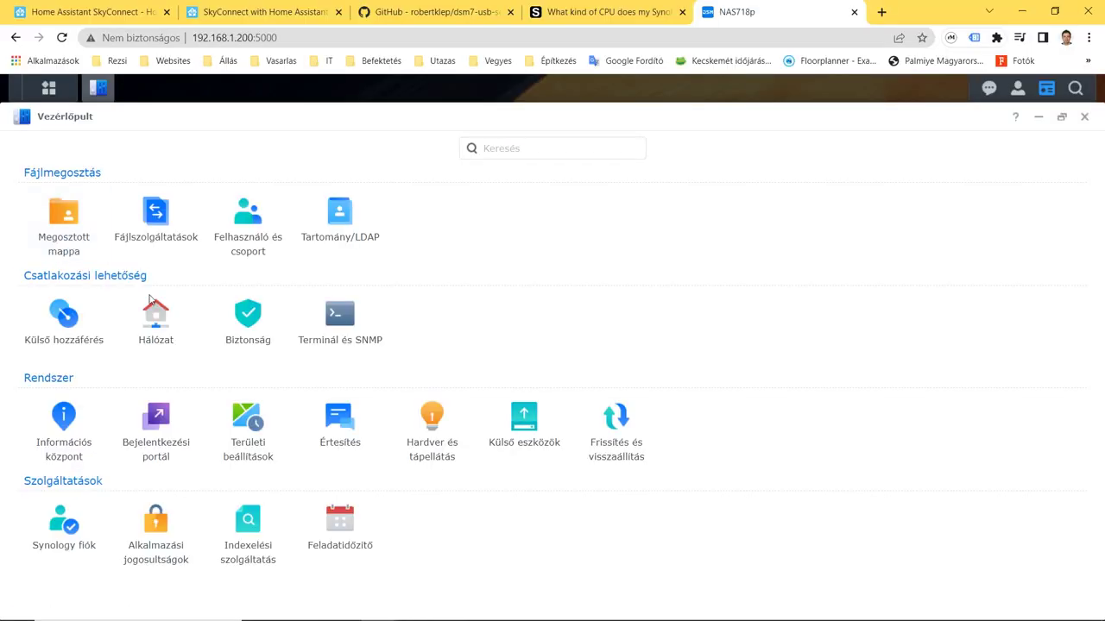
- In the NAS's Terminal & SNMP settings, enable the SSH service on port 22, apply the change and close the Control Panel
left_click(342, 321)
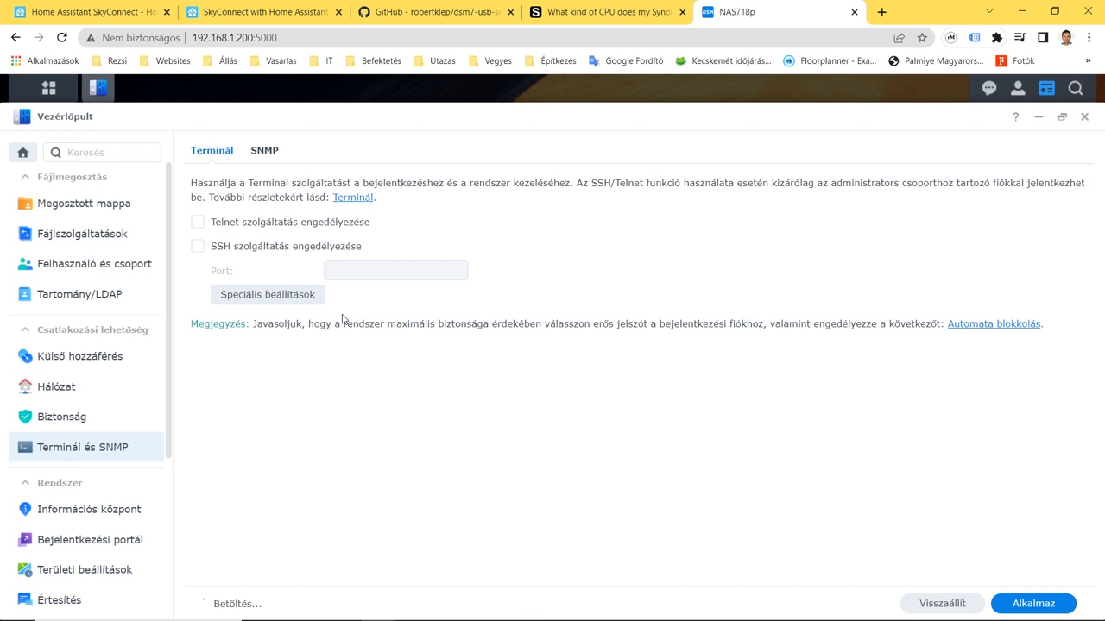
left_click(197, 247)
left_click(1044, 598)
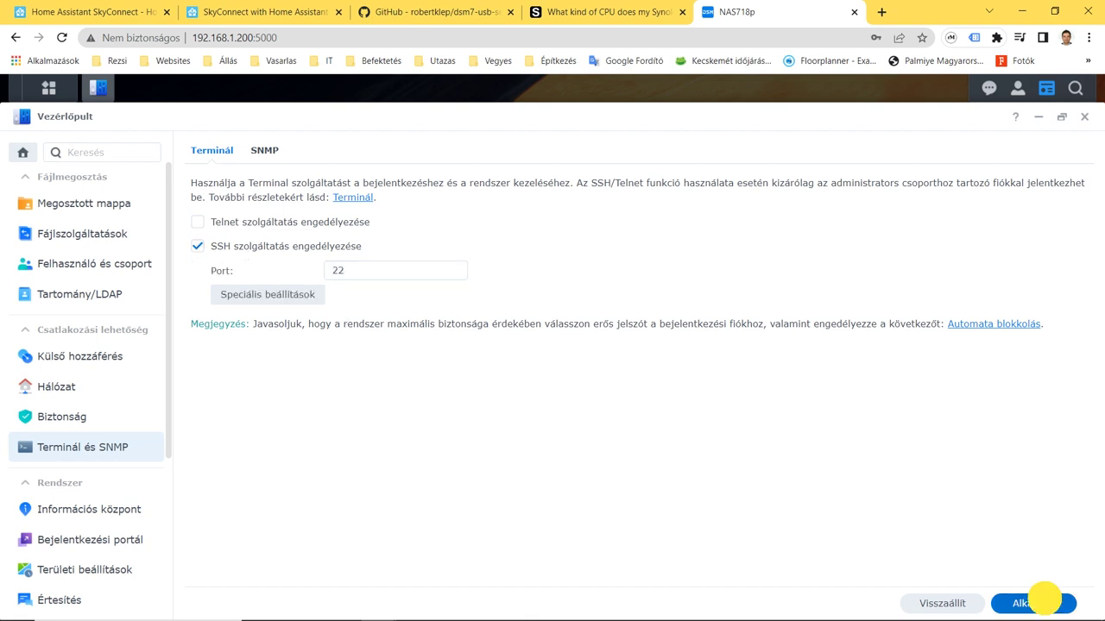
left_click(724, 403)
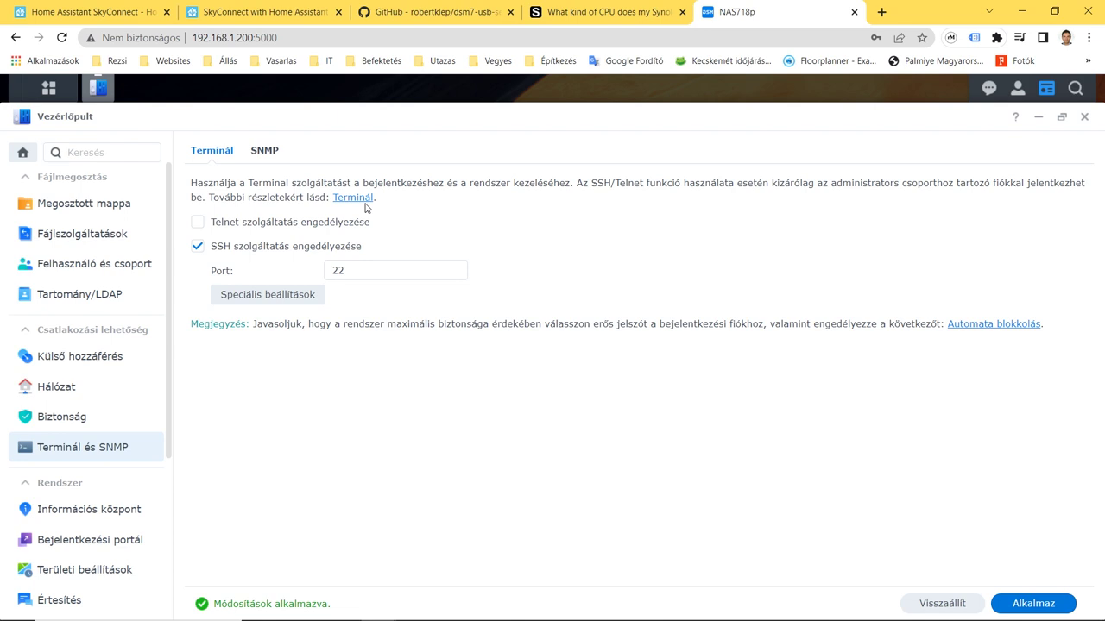
left_click(1084, 115)
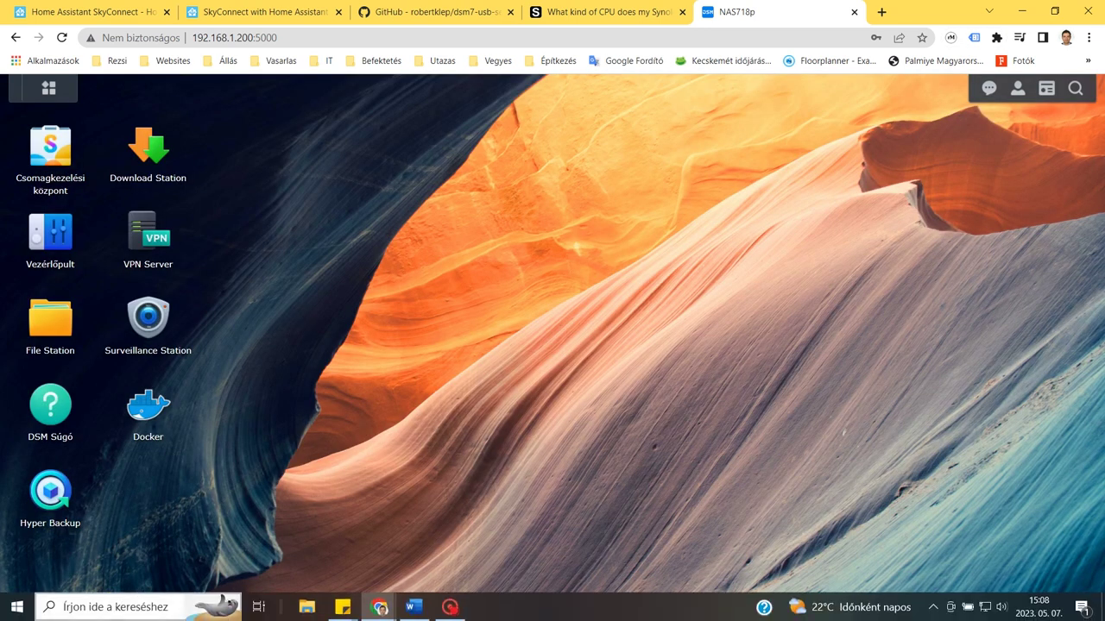
- Search Windows for cmd and open the Command Prompt
left_click(114, 609)
type("cm")
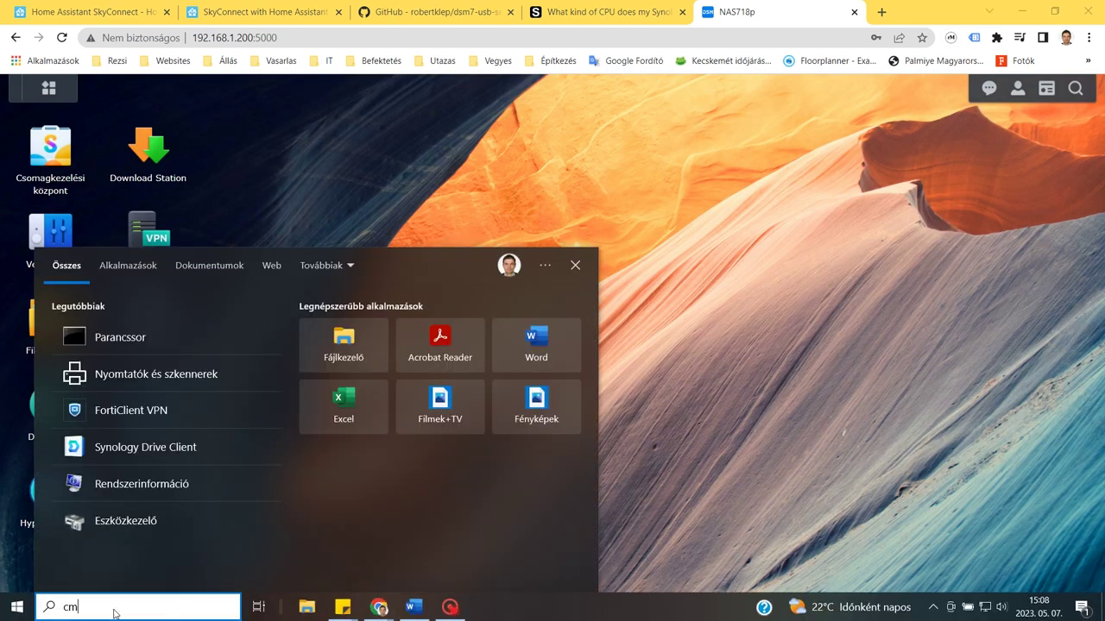
type("d")
key("Return")
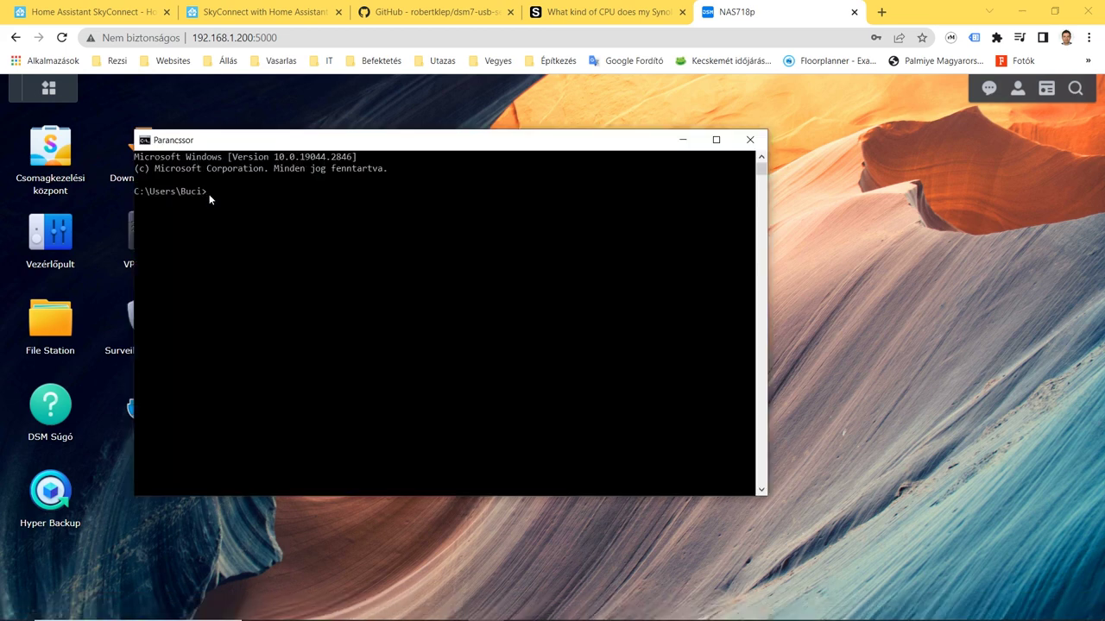
- Connect to the NAS at 192.168.1.200 over SSH on port 22 and enter the account password
right_click(209, 197)
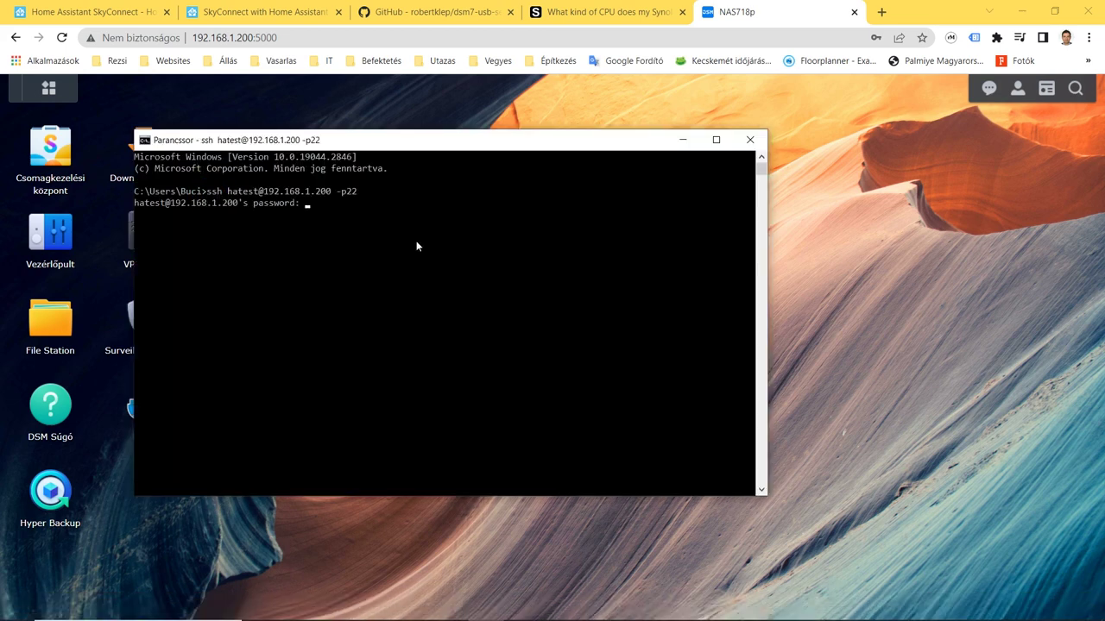
key("Return")
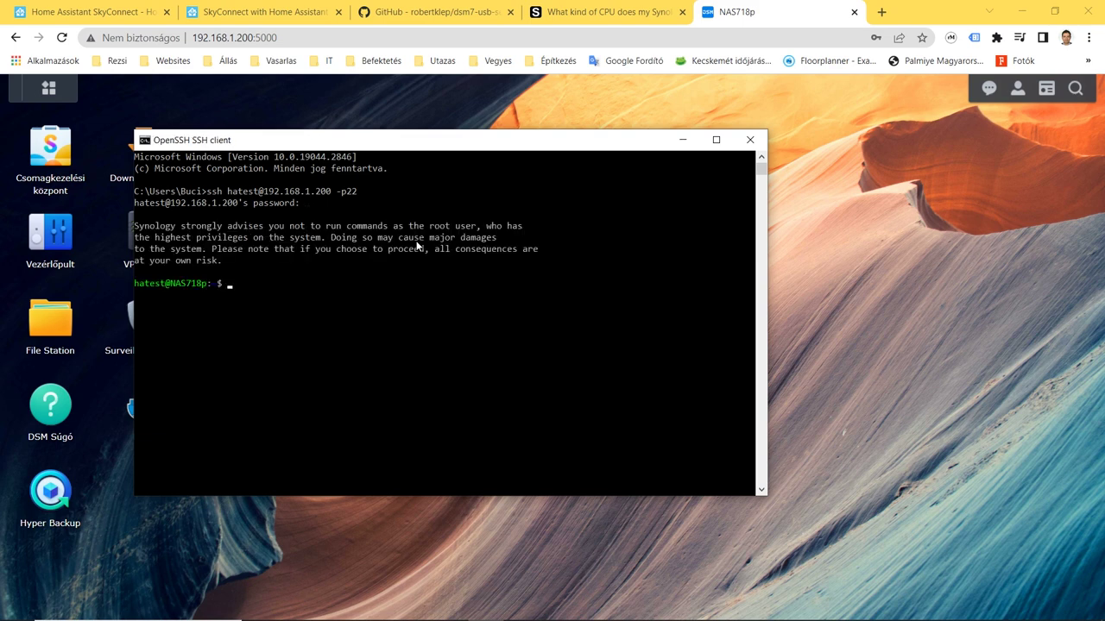
- List the contents of /dev on the NAS and highlight the ttyACM0 device in the output
type("ls /dev")
key("Return")
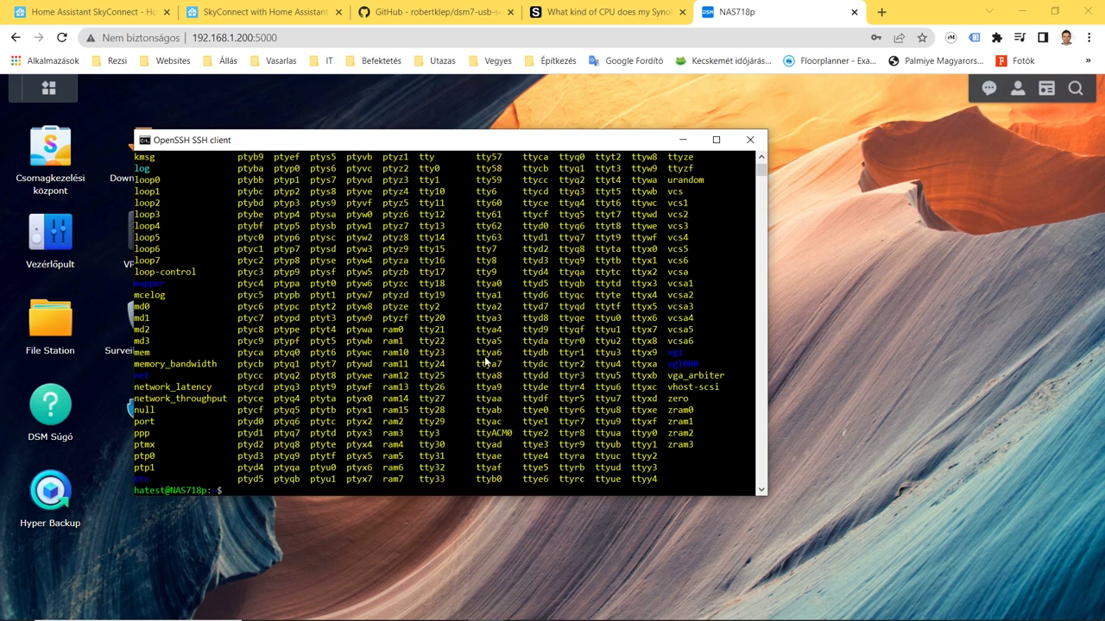
scroll(500, 391, "up", 6)
scroll(499, 390, "up", 4)
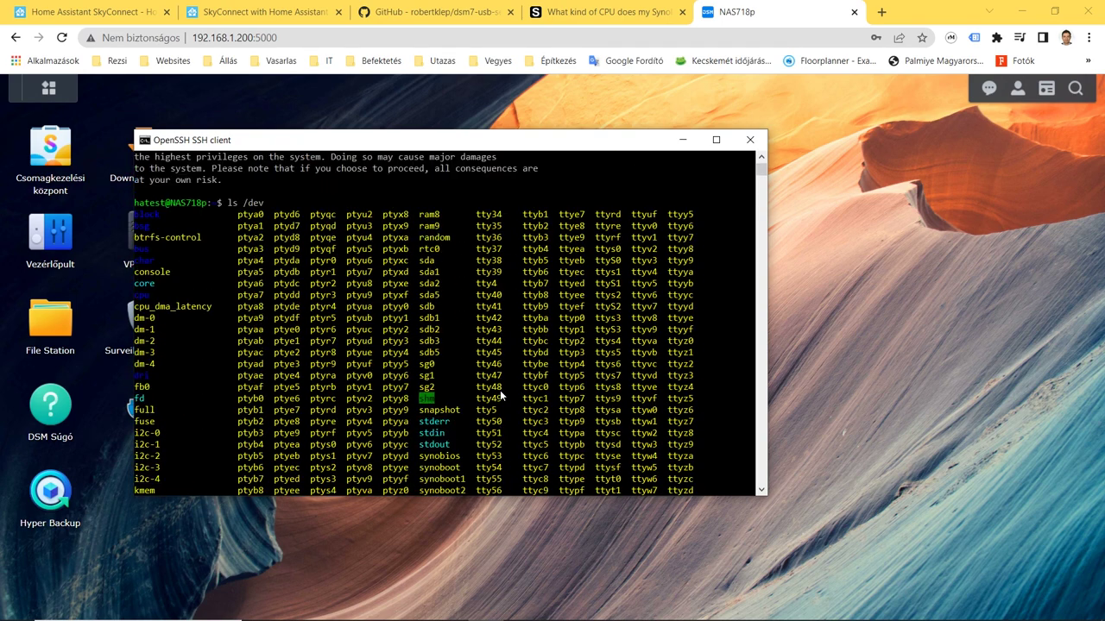
scroll(500, 390, "down", 14)
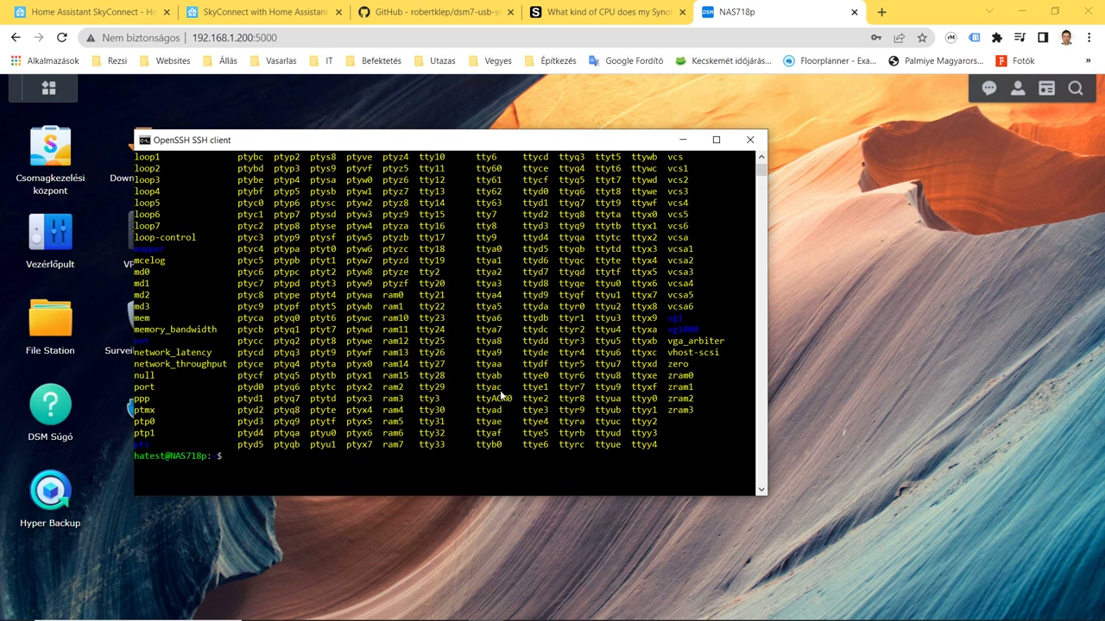
left_click_drag(477, 260, 513, 260)
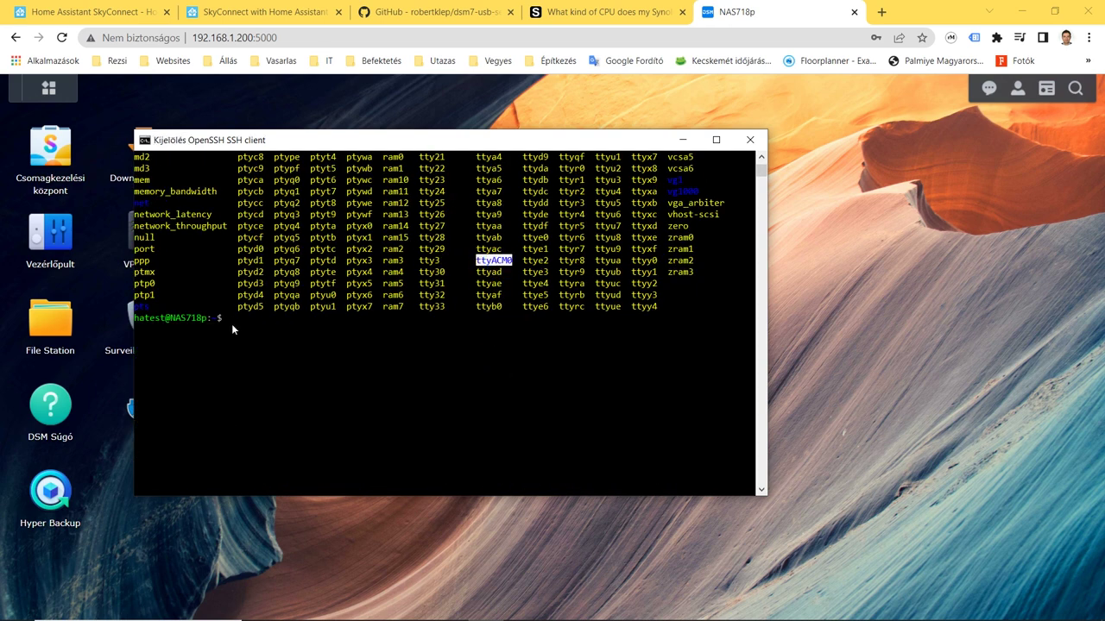
right_click(253, 389)
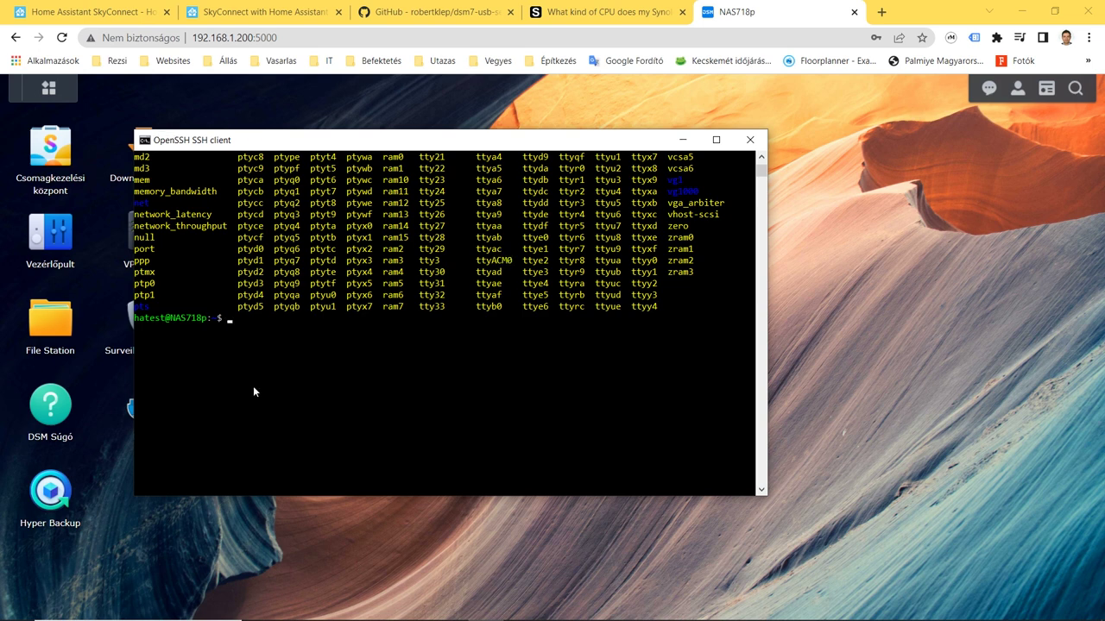
- Enter sudo cp /volume1/homes/admin/usbdrivers/modules/* /lib/modules/, then sudo /volume1/homes/admin/usbdrivers/usb-serial-drivers.sh start, clearing each command unexecuted
right_click(229, 318)
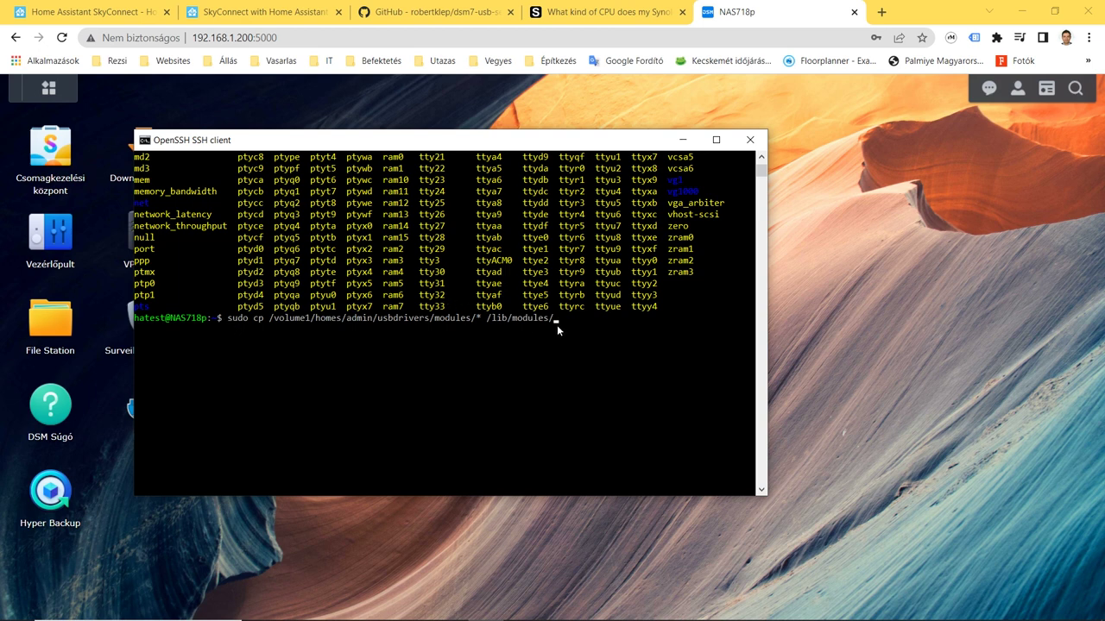
key("ctrl+u")
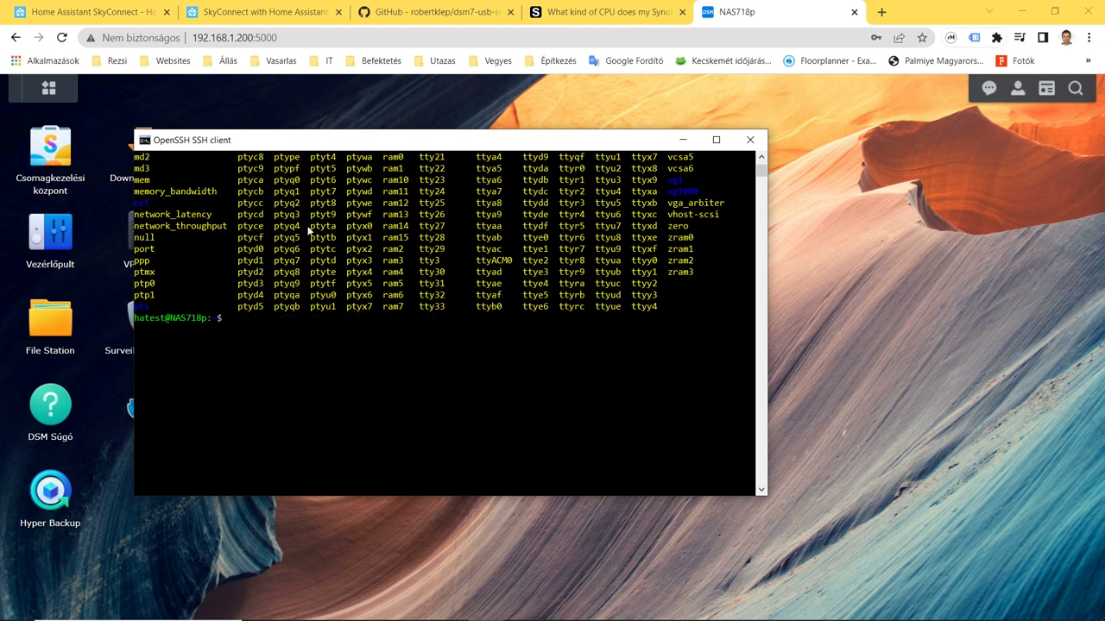
right_click(229, 320)
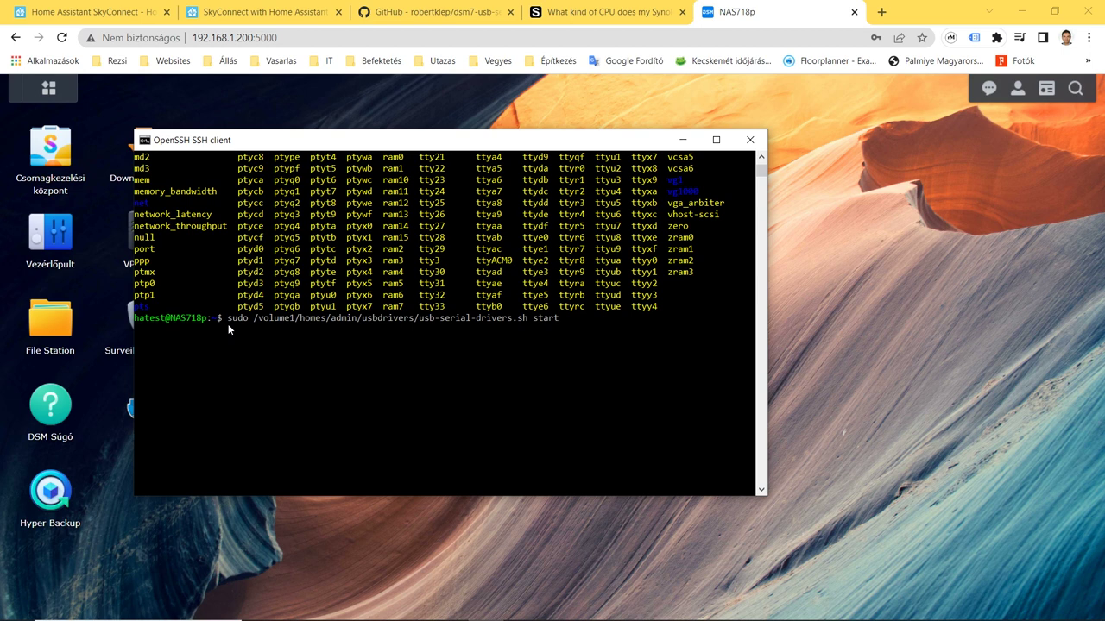
key("ctrl+u")
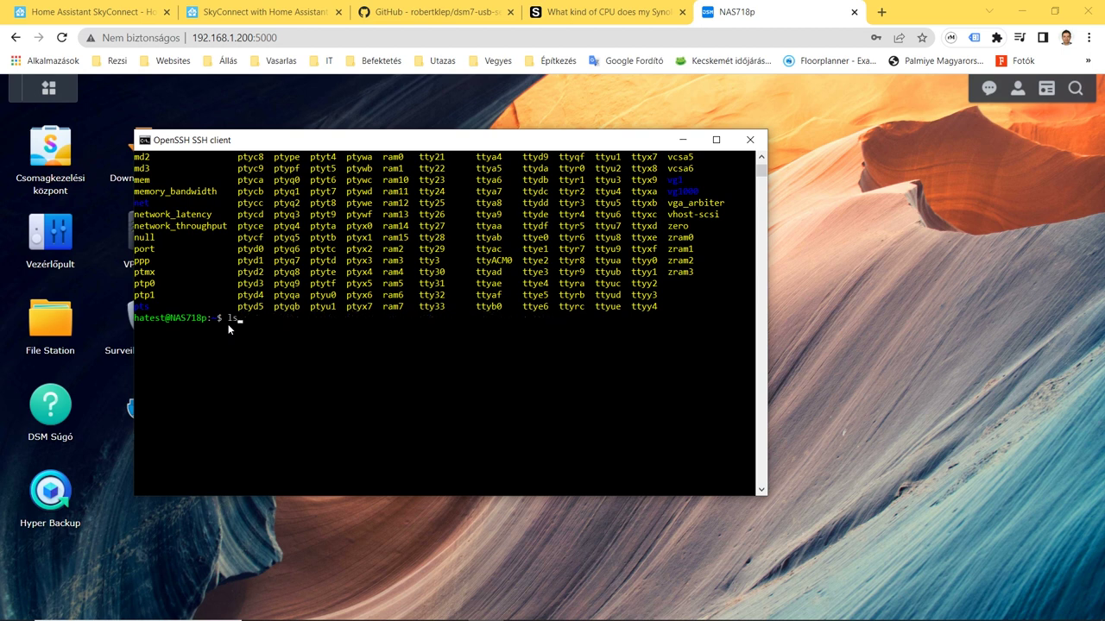
- List the contents of /dev again and highlight the ttyUSB0 device in the output
type("ls /dev")
key("Return")
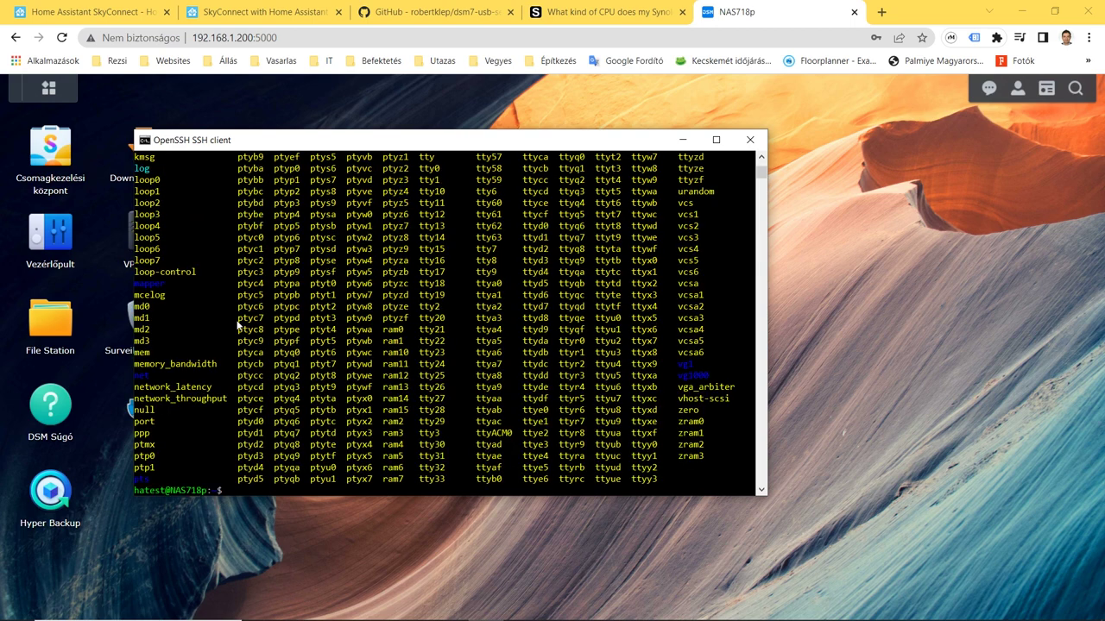
scroll(367, 337, "up", 4)
scroll(367, 337, "up", 5)
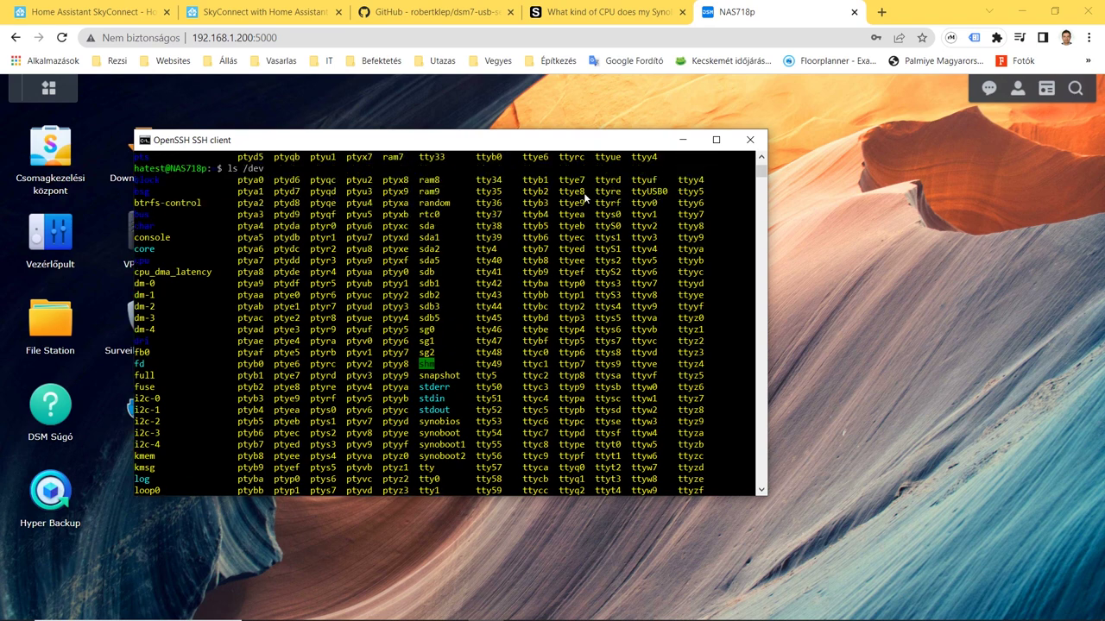
left_click_drag(667, 190, 631, 193)
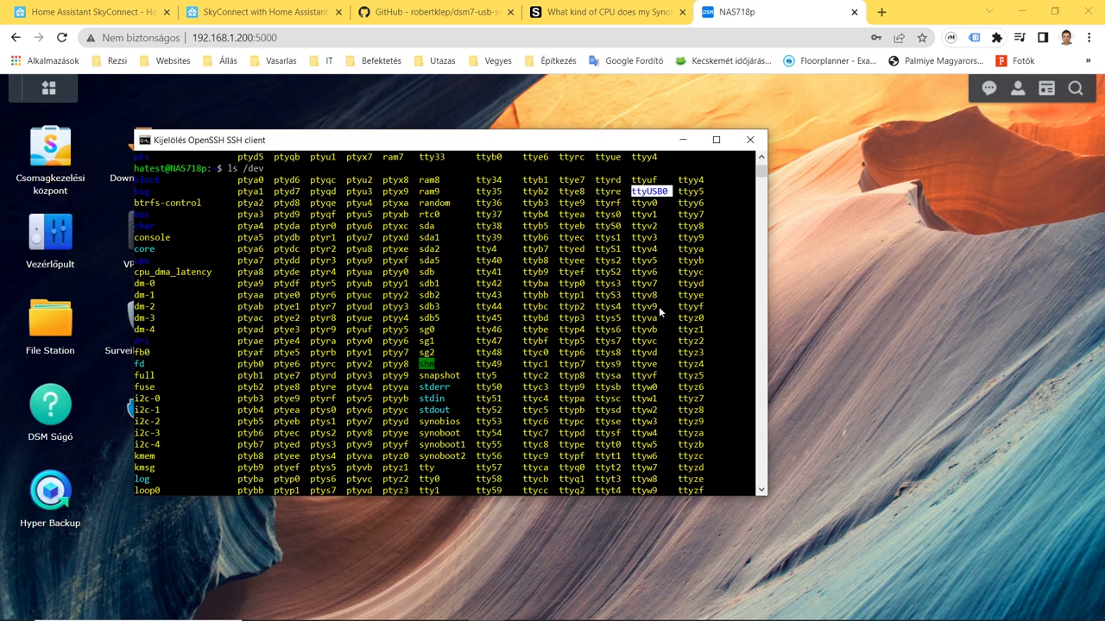
scroll(655, 329, "down", 10)
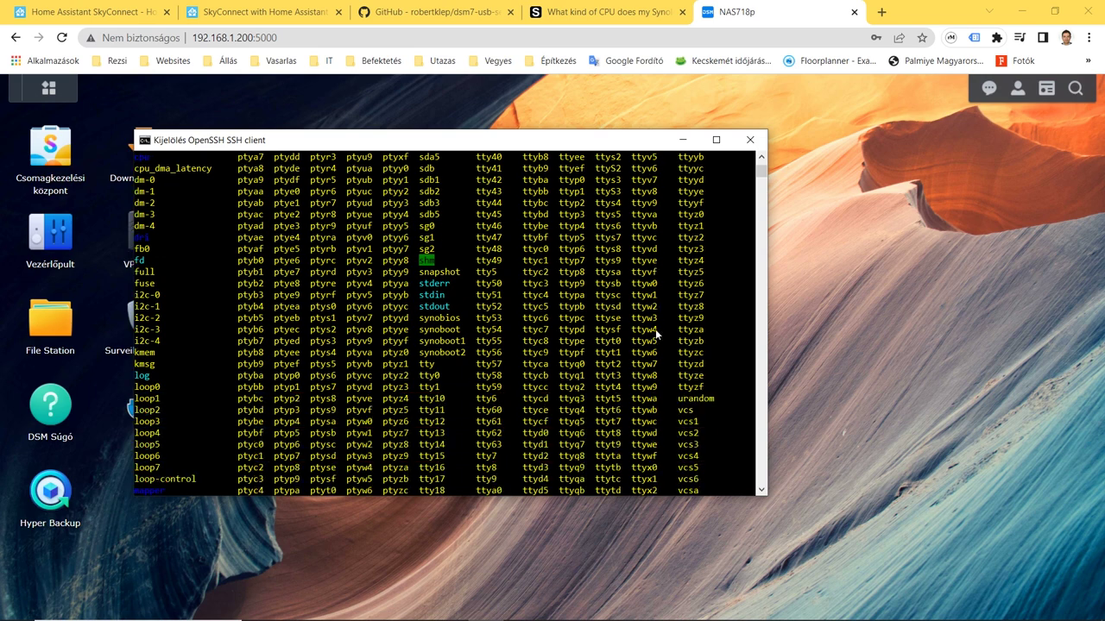
scroll(655, 329, "down", 1)
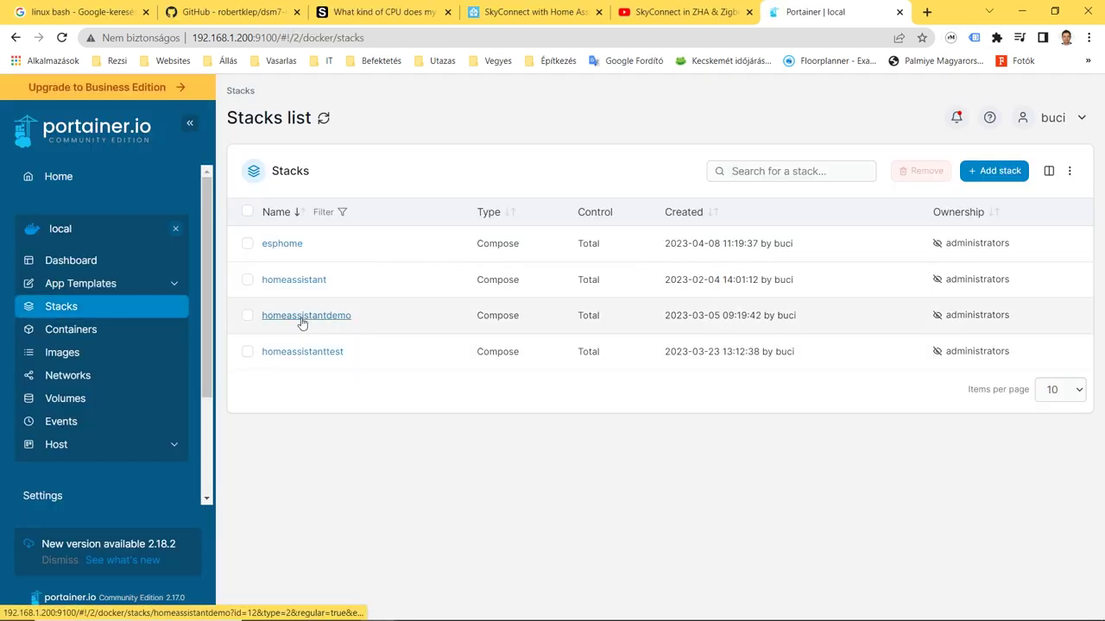
- In Portainer, open the homeassistantdemo stack's compose file and highlight its /dev/ttyUSB0:/dev/ttyUSB0 devices mapping
left_click(301, 317)
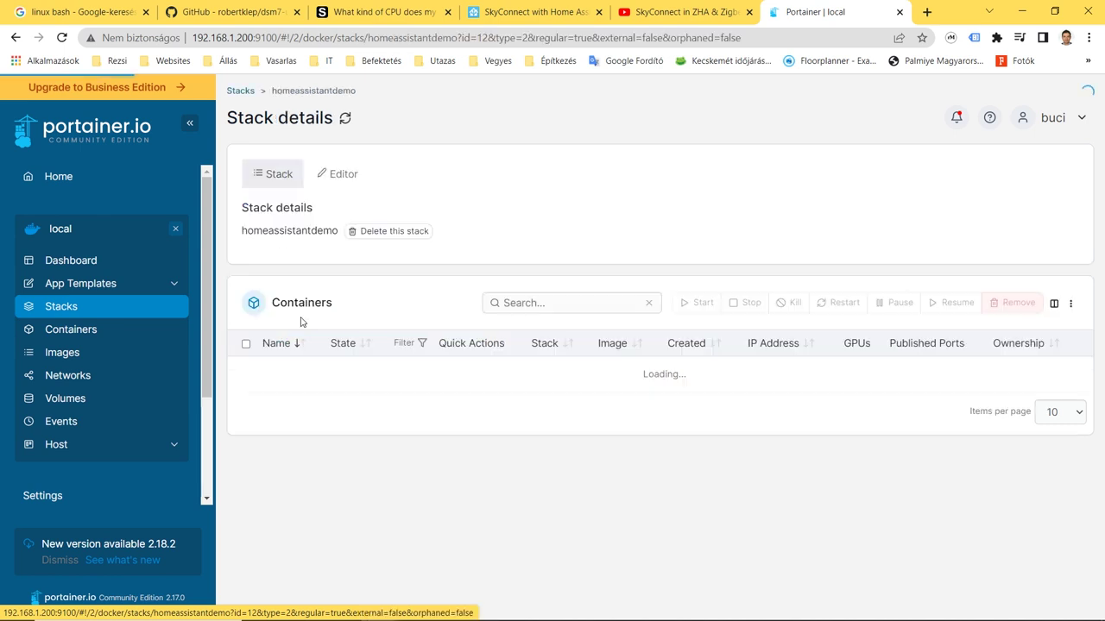
left_click(340, 175)
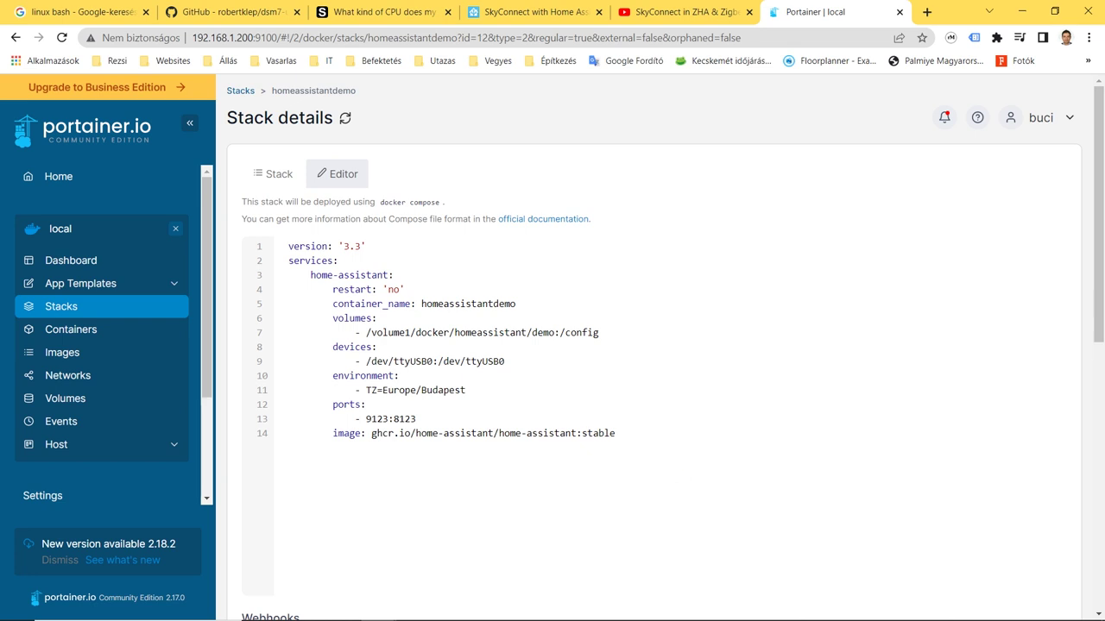
left_click_drag(506, 362, 288, 345)
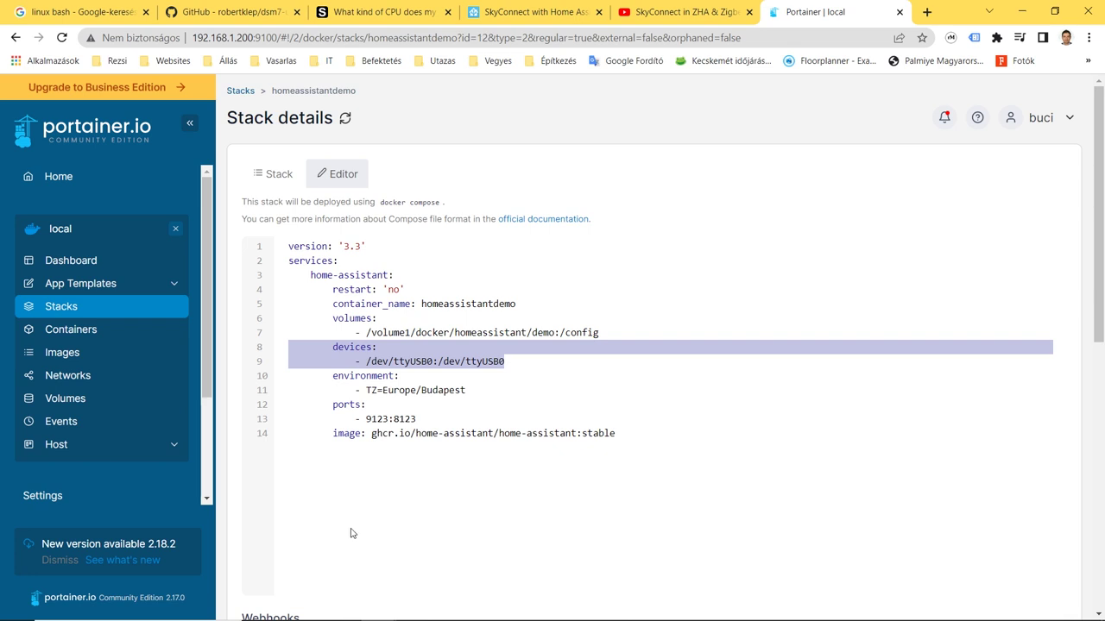
- Leave the compose file and start the homeassistantdemo container from the container list
left_click(276, 179)
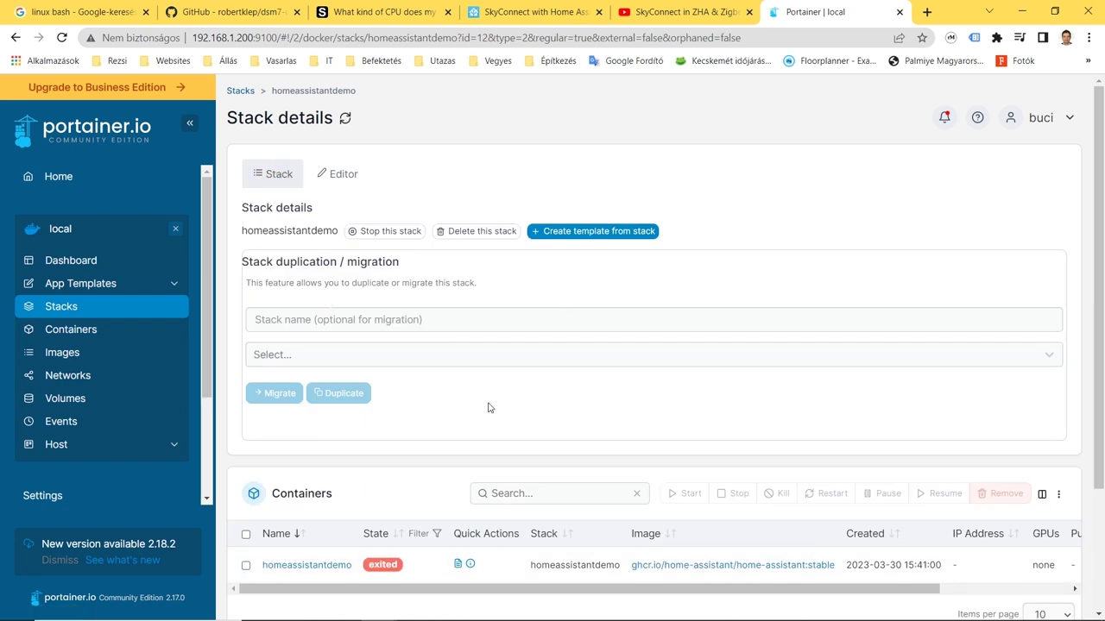
scroll(487, 408, "down", 2)
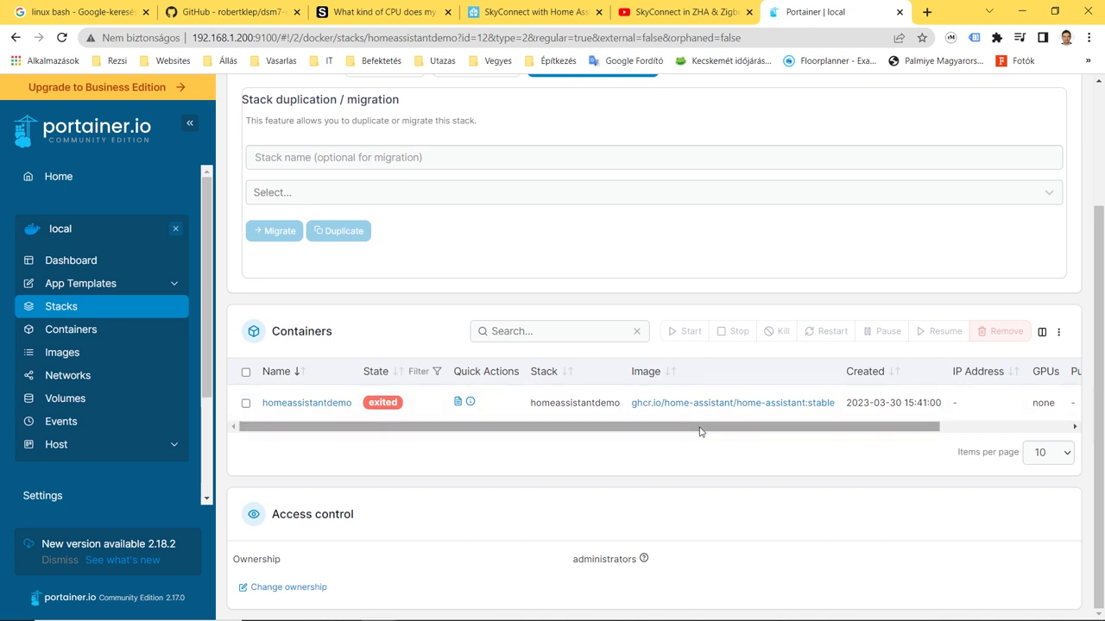
left_click(74, 329)
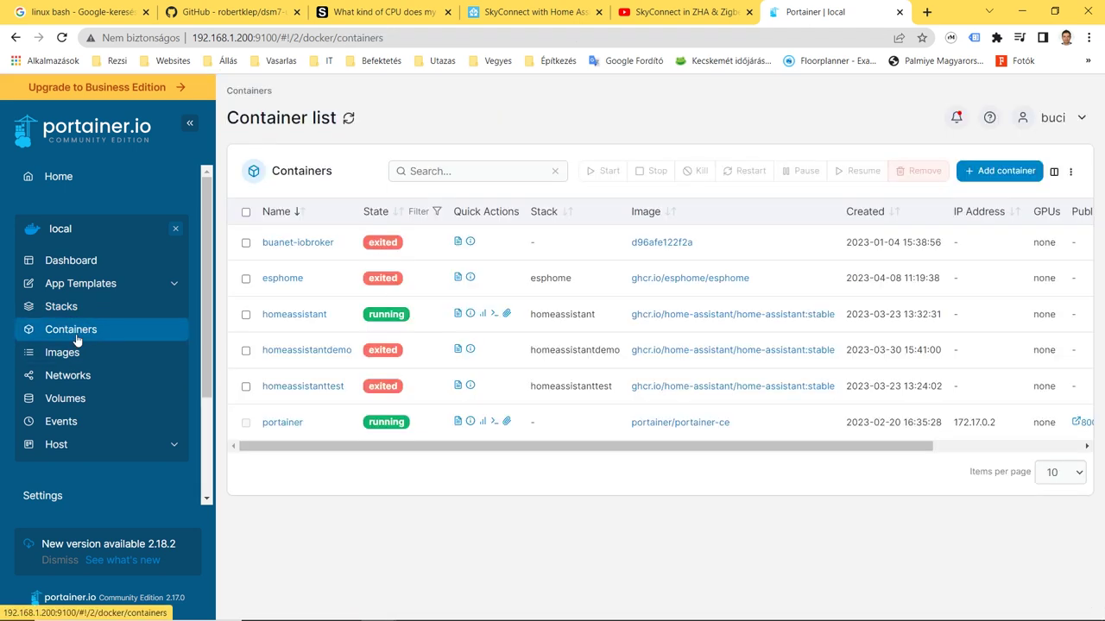
left_click(246, 350)
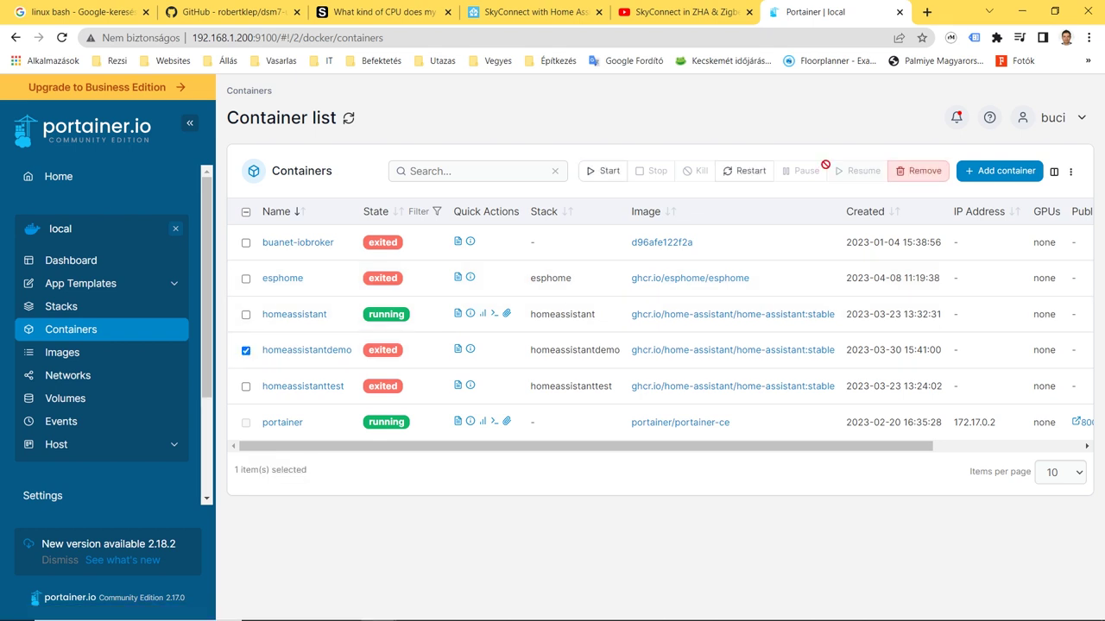
left_click(604, 175)
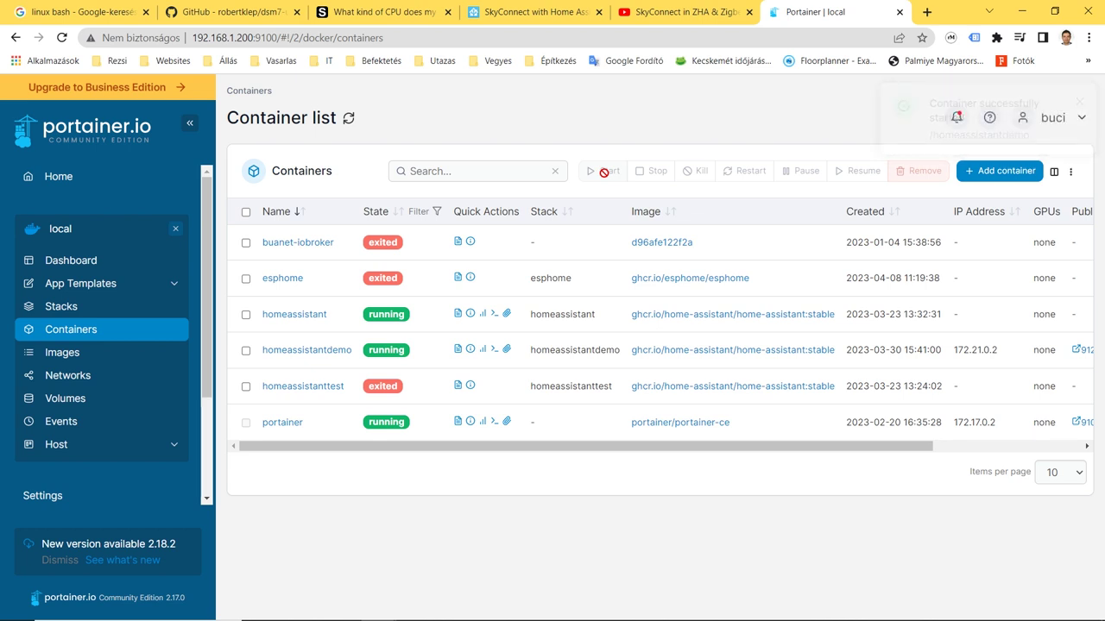
- Open the homeassistantdemo container's published port 9123:8123 and display the integrations under Devices & Services in Home Assistant
left_click_drag(863, 446, 918, 447)
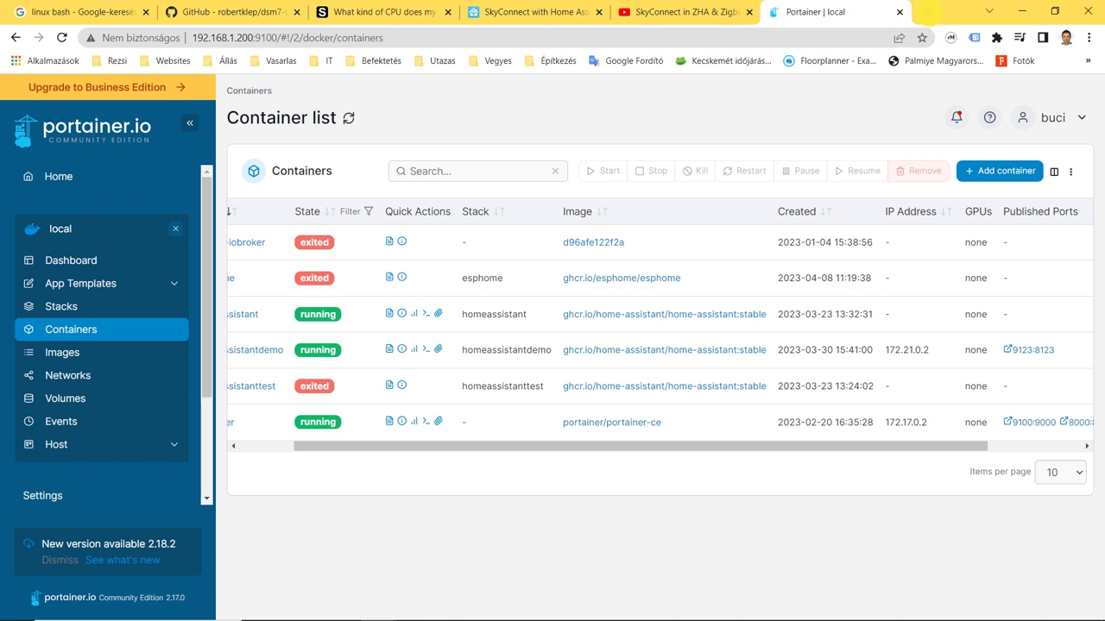
left_click(1033, 349)
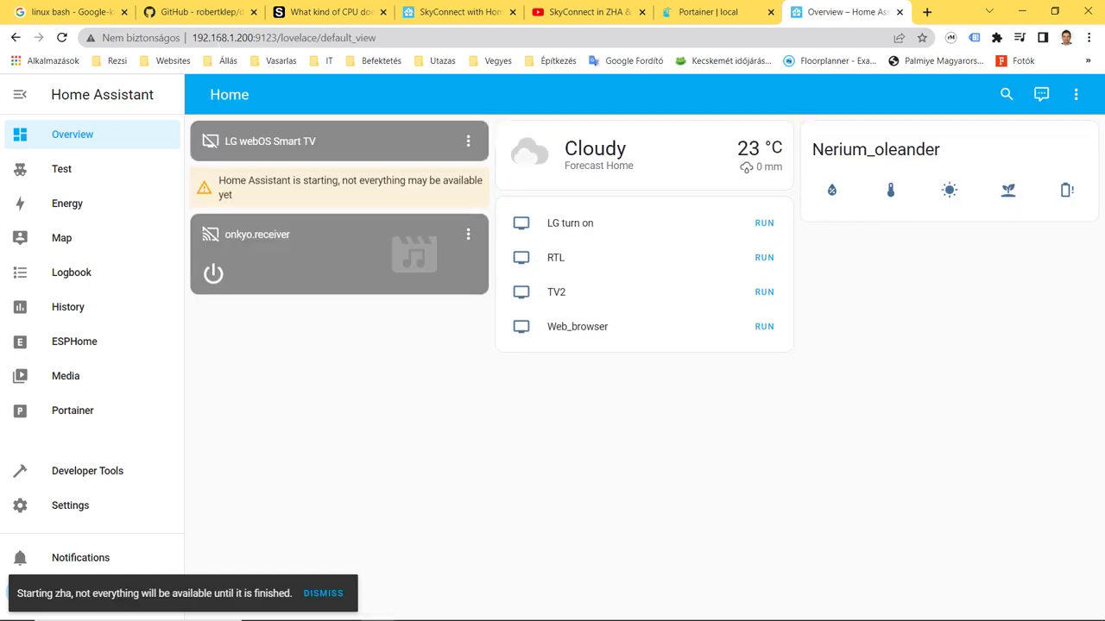
left_click(70, 504)
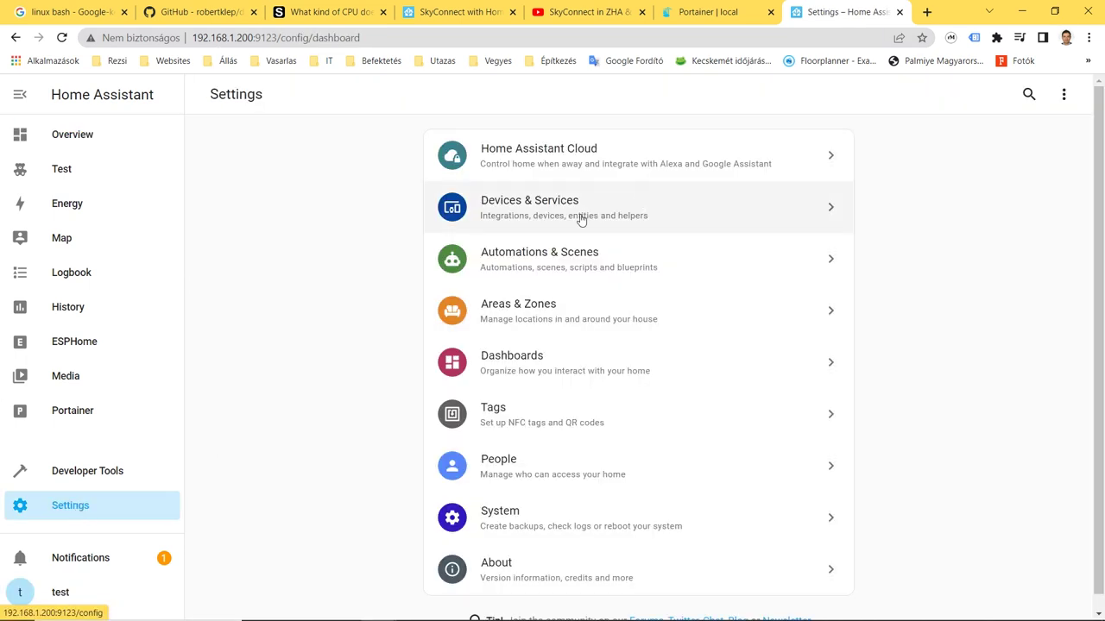
left_click(547, 215)
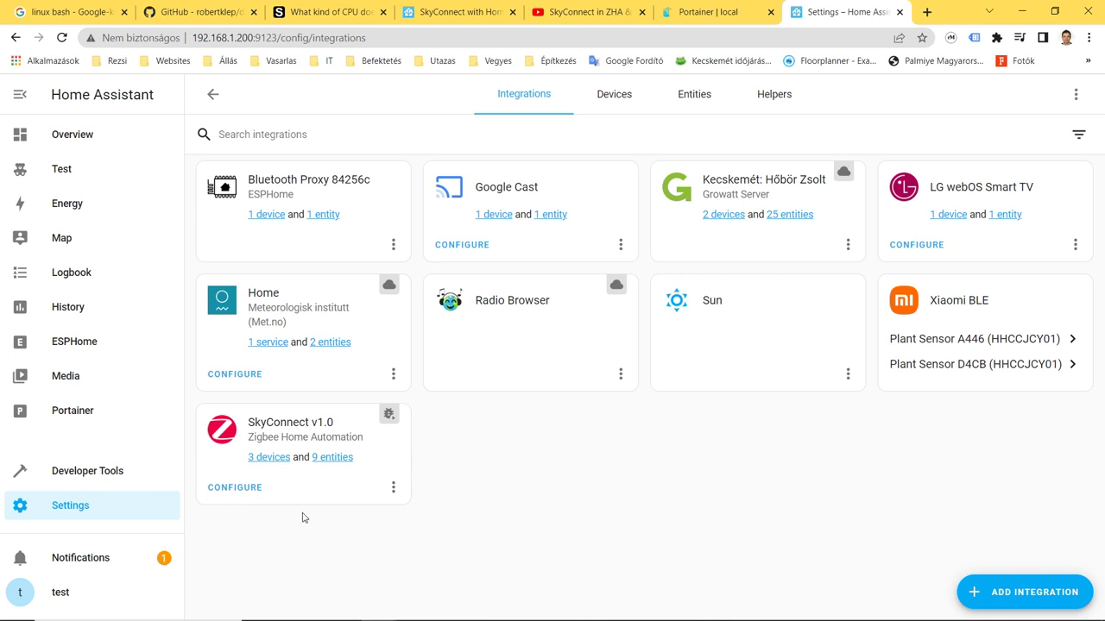
- Open the Home Assistant instance at 192.168.1.200:8123 in a new tab and examine its integrations for the Zigbee dongle
left_click(928, 14)
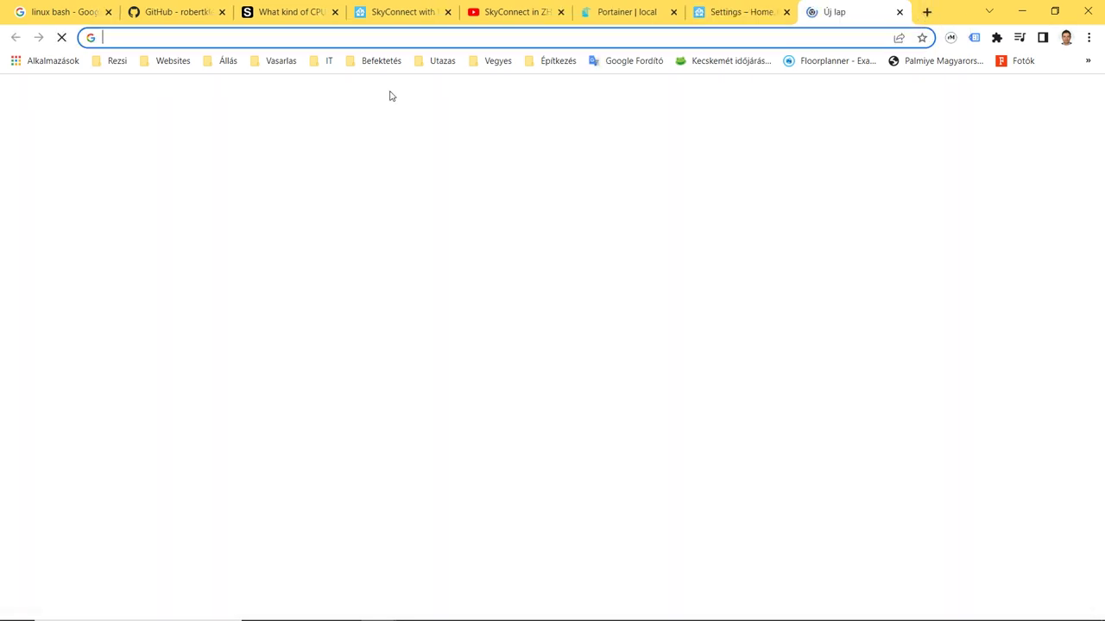
type("192")
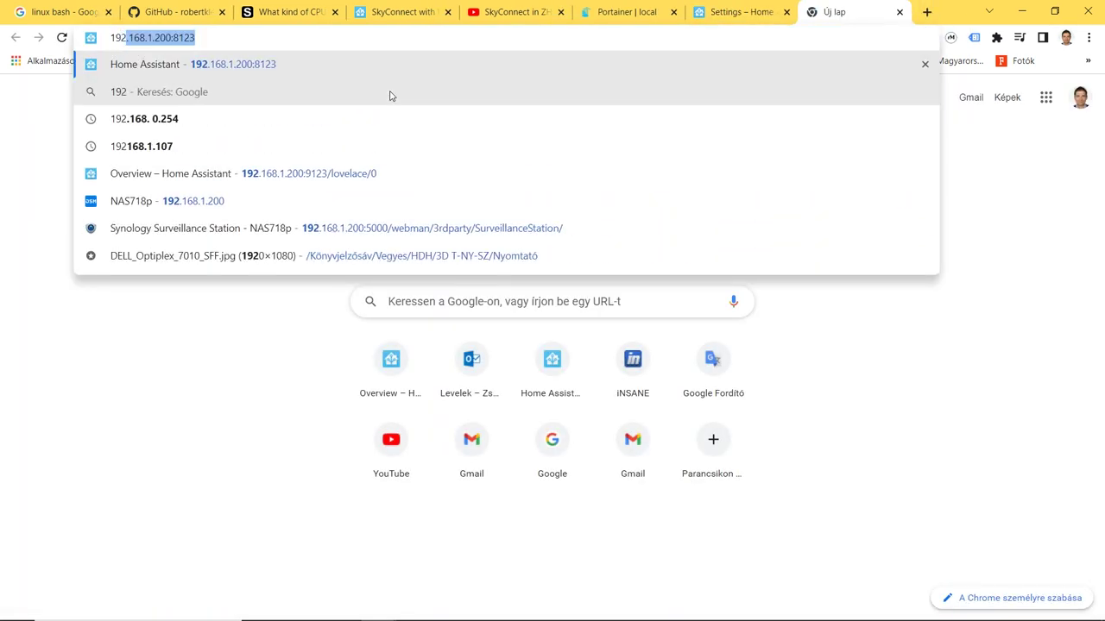
key("Return")
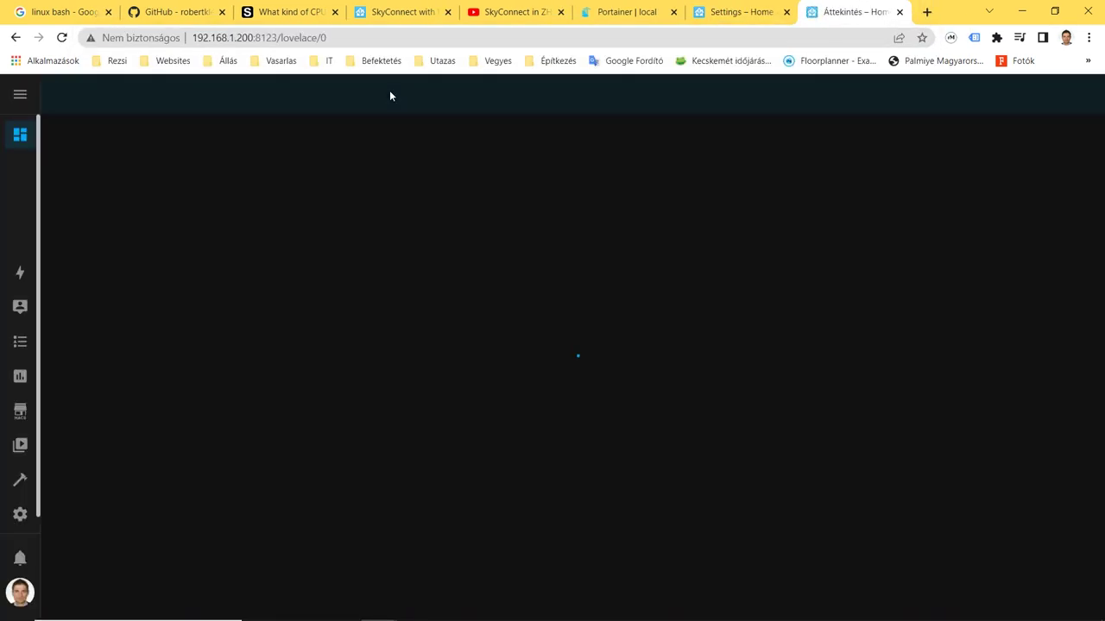
left_click(20, 515)
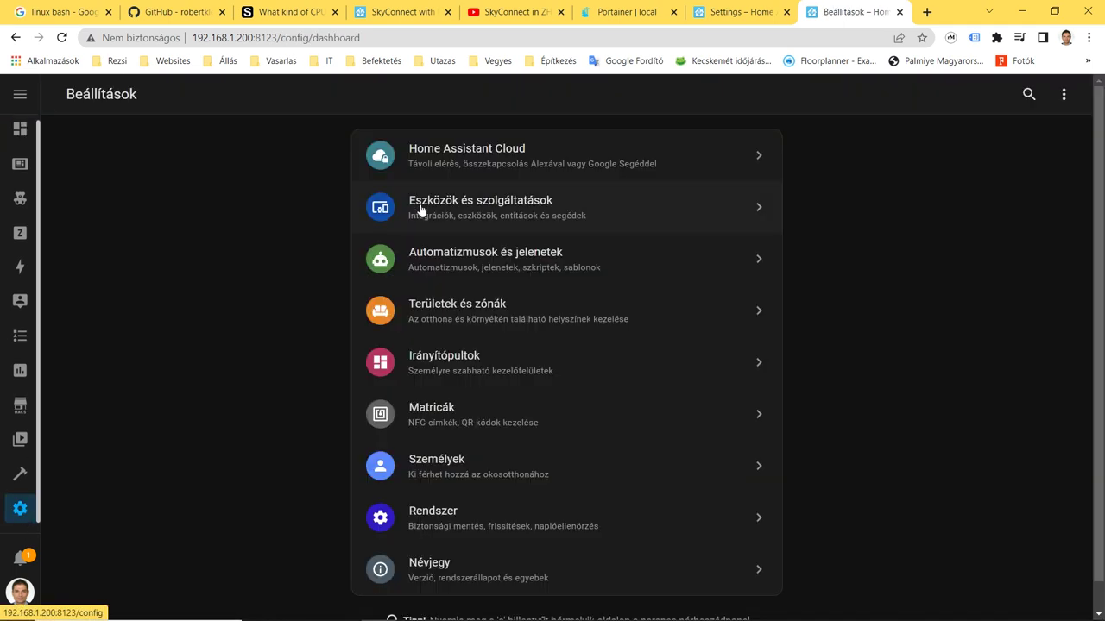
left_click(421, 210)
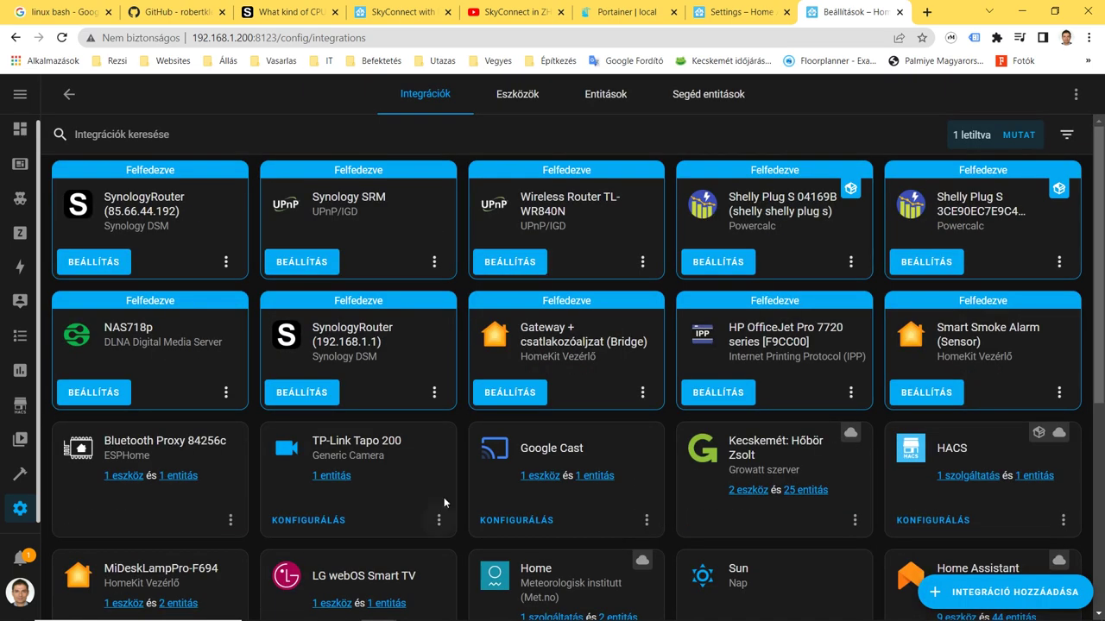
scroll(443, 497, "down", 5)
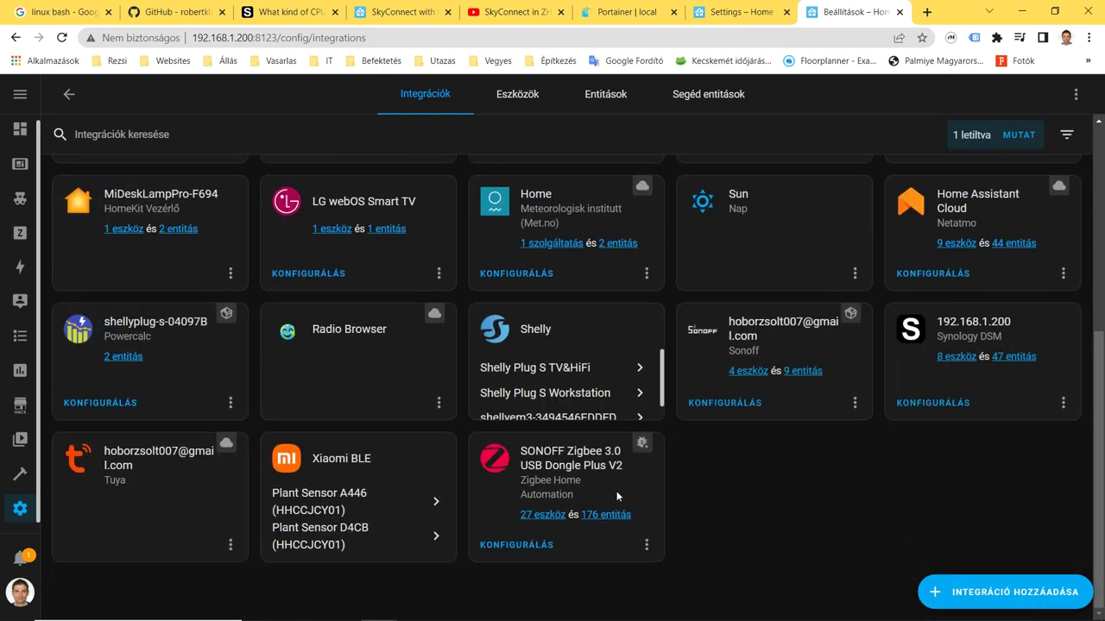